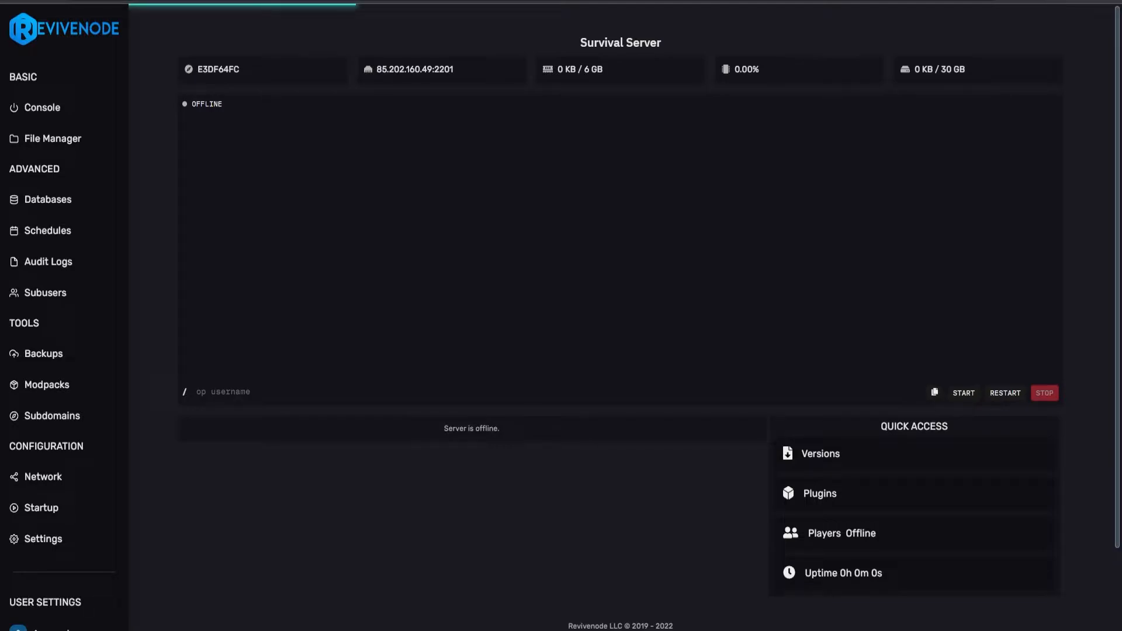
- Install Fabric 1.19 on the Survival Server from the list of available server versions
{"action": "left_click", "coordinate": [807, 447]}
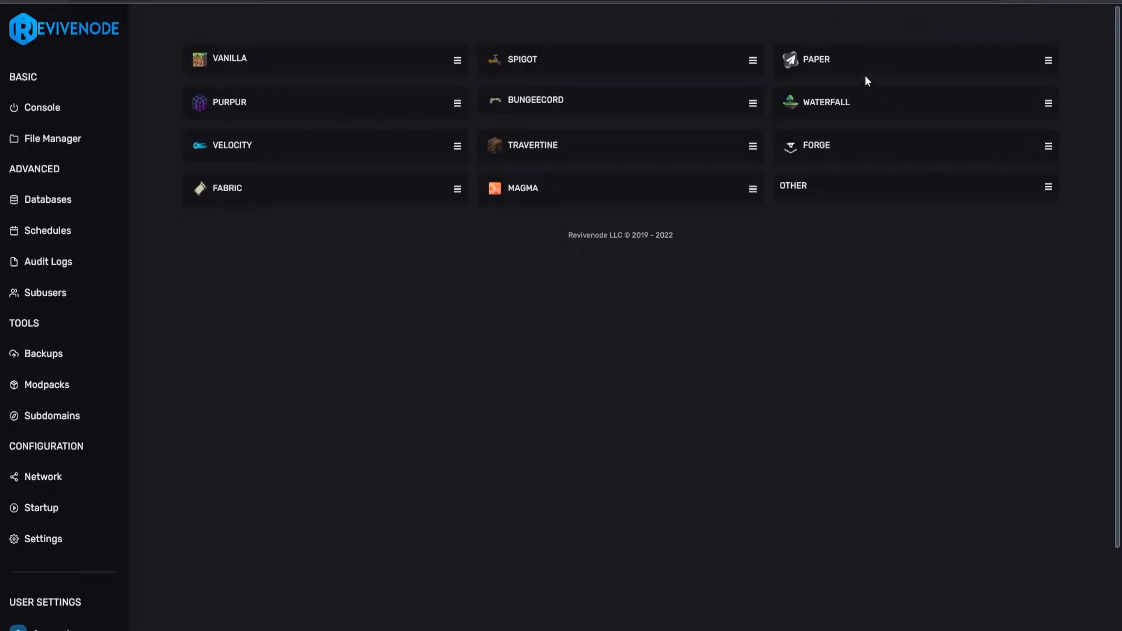
{"action": "left_click", "coordinate": [260, 186]}
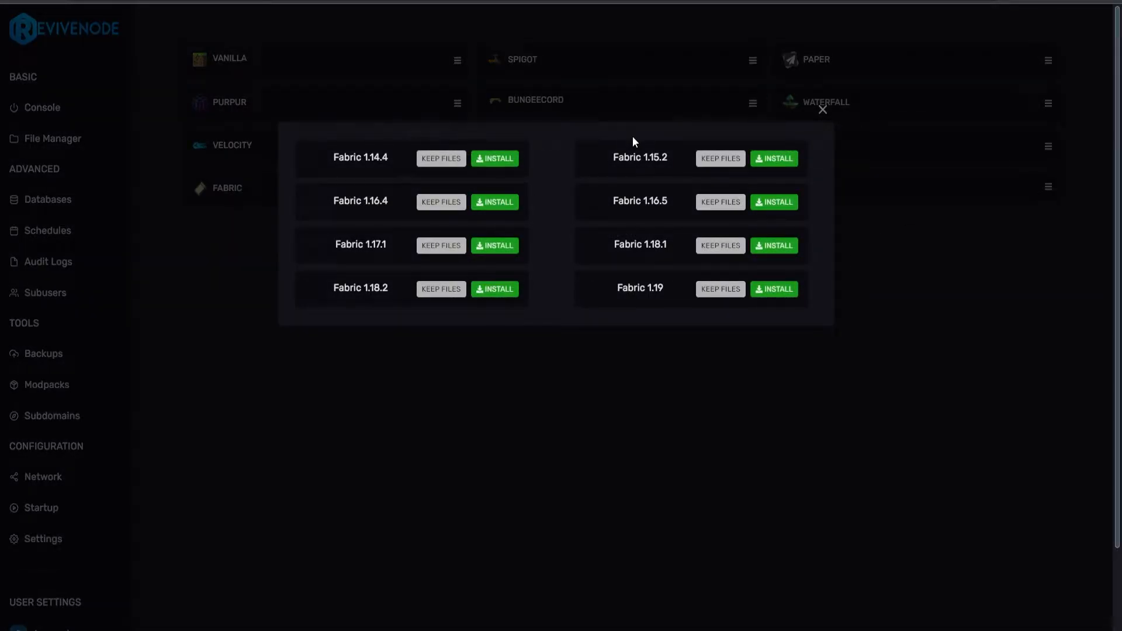
{"action": "left_click", "coordinate": [760, 291]}
{"action": "left_click", "coordinate": [795, 245]}
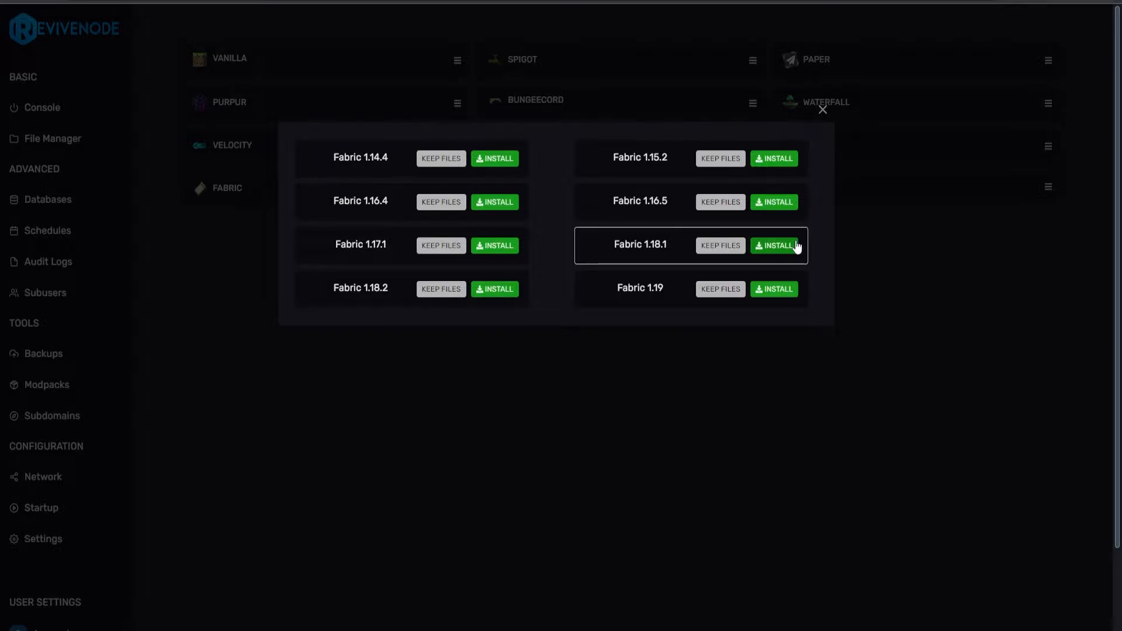
{"action": "left_click", "coordinate": [728, 290]}
{"action": "left_click", "coordinate": [822, 111]}
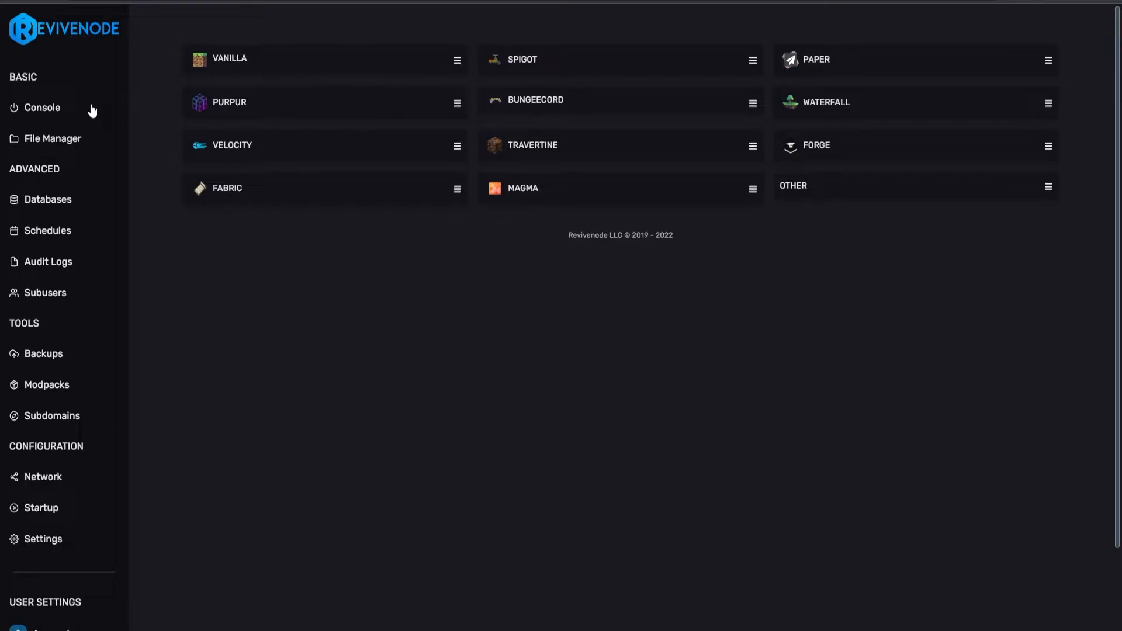
- Start the Survival Server from its console, accept the Minecraft EULA, and stop the server once it has fully loaded
{"action": "left_click", "coordinate": [76, 116]}
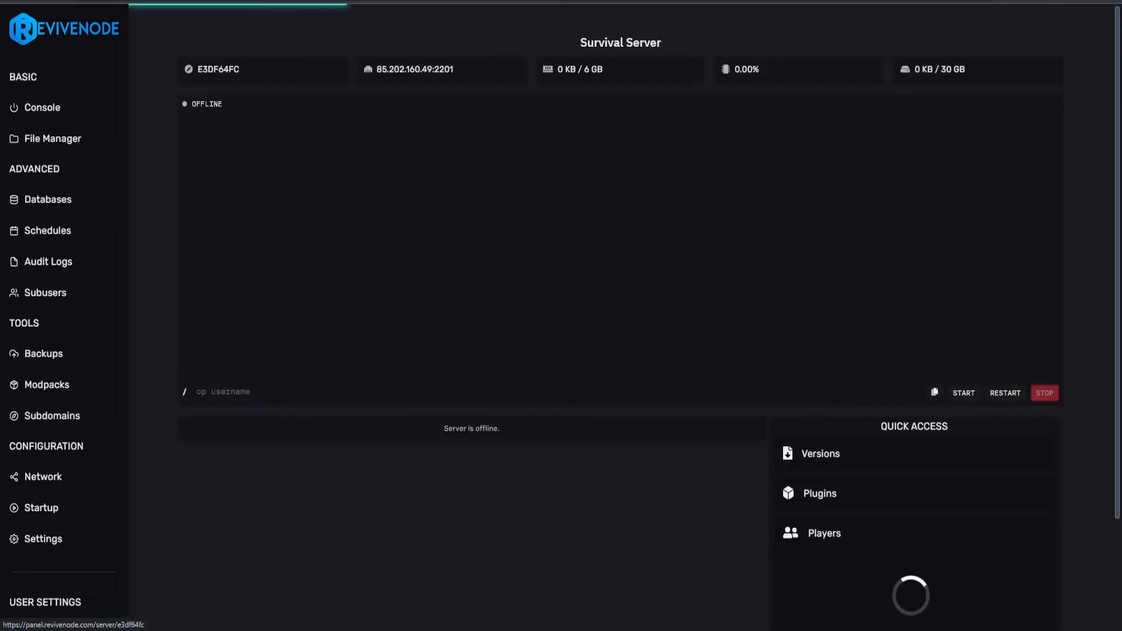
{"action": "left_click", "coordinate": [964, 395]}
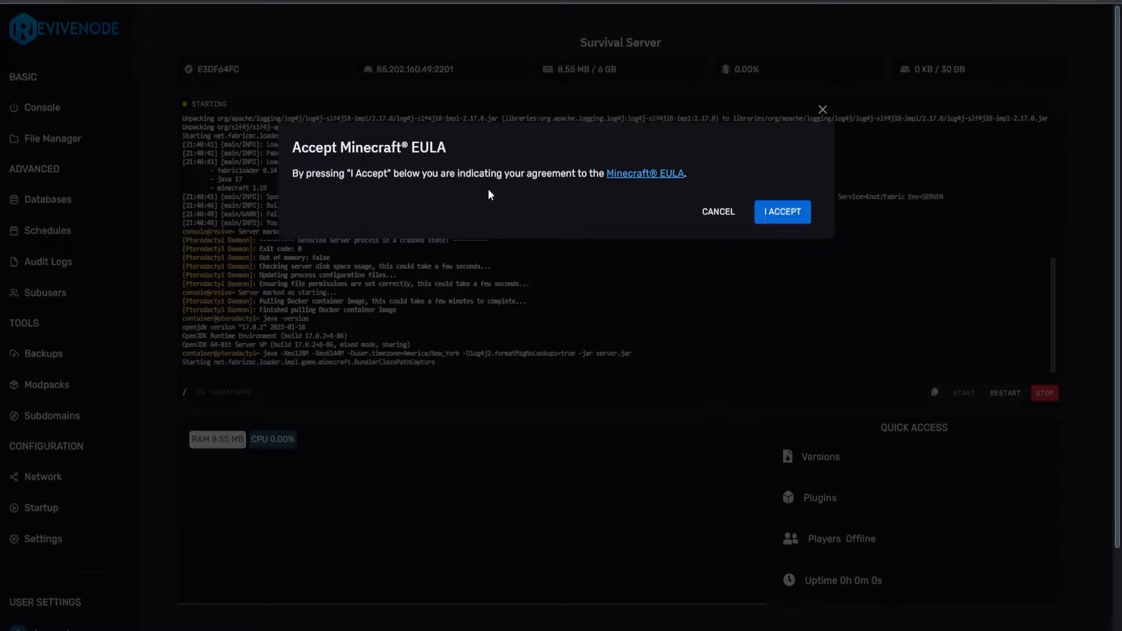
{"action": "left_click", "coordinate": [781, 215]}
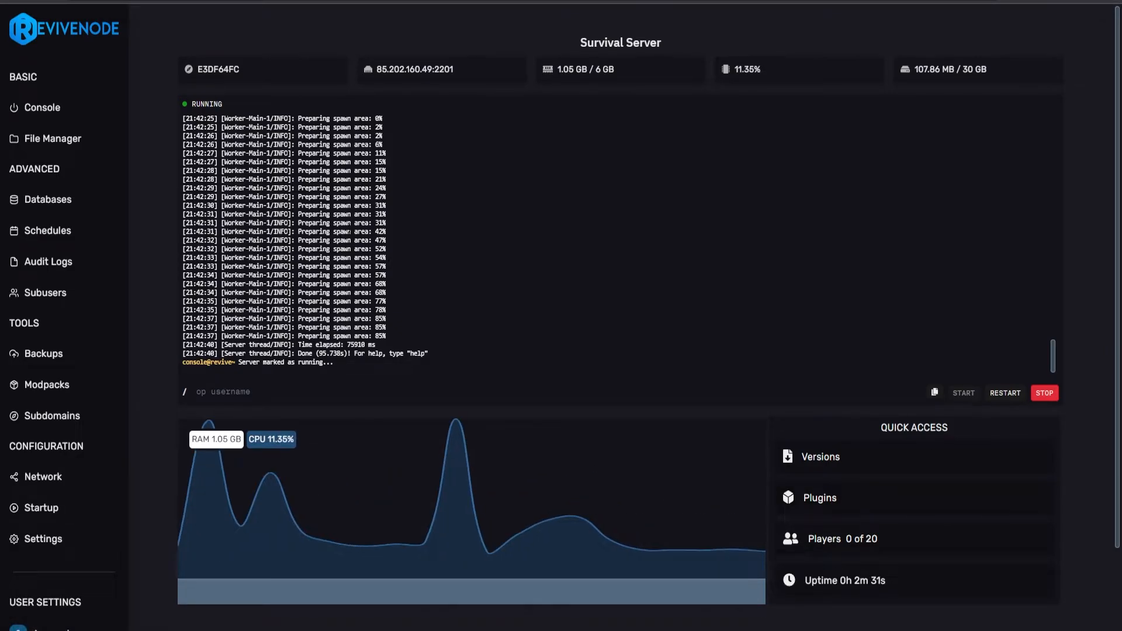
{"action": "left_click", "coordinate": [1052, 393]}
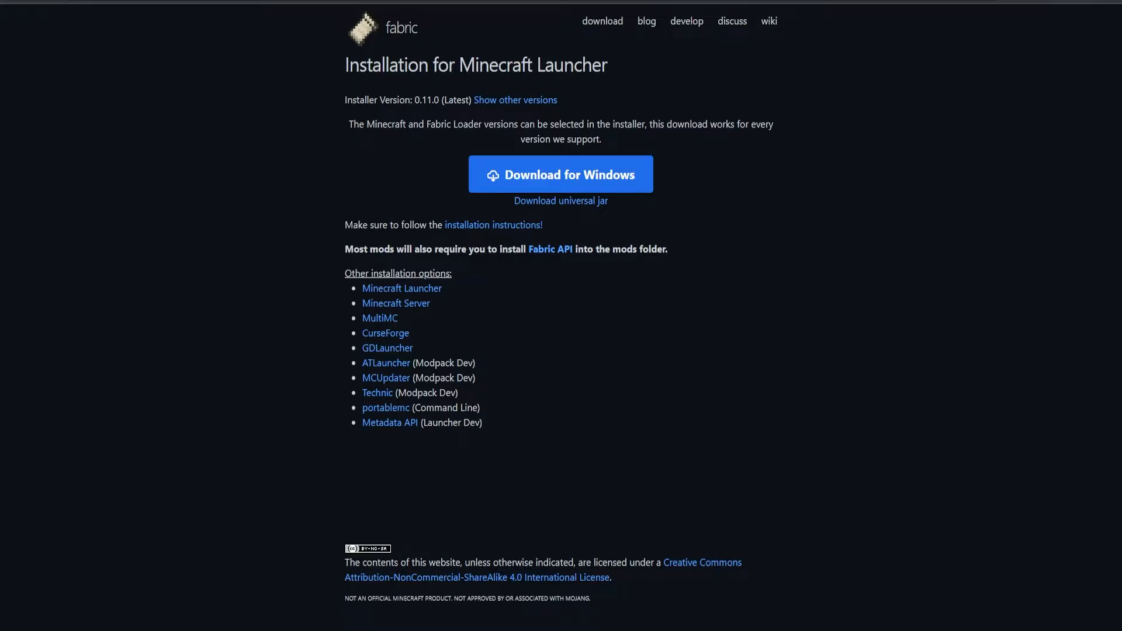
- Download and launch the Fabric installer for Windows, keeping Minecraft version 1.19.2 selected for the client
{"action": "left_click", "coordinate": [572, 186]}
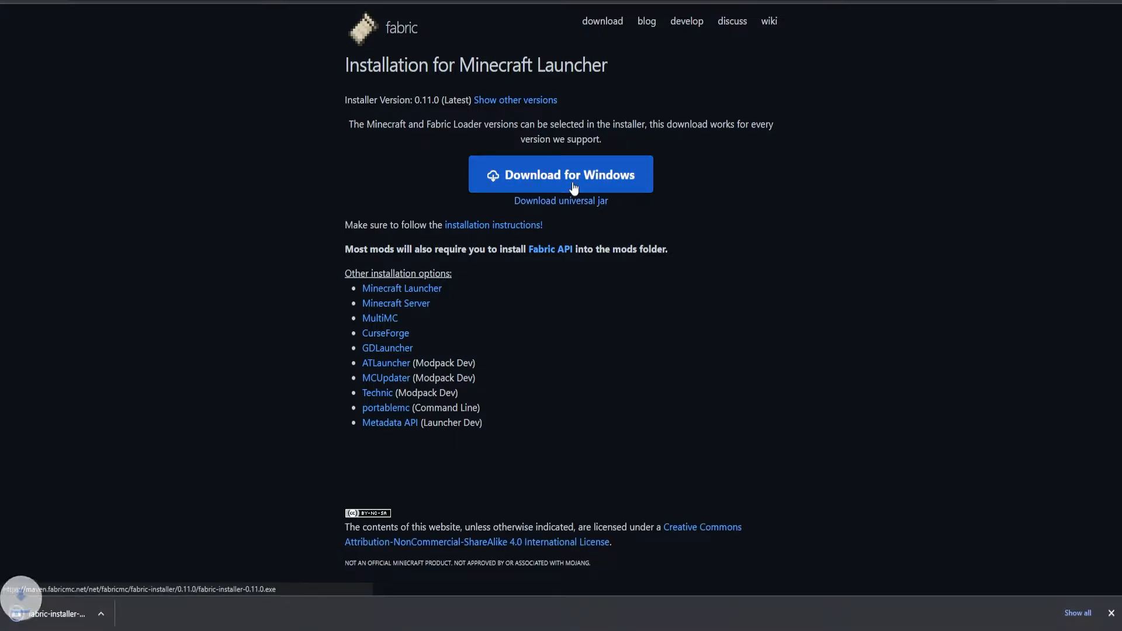
{"action": "left_click", "coordinate": [51, 612]}
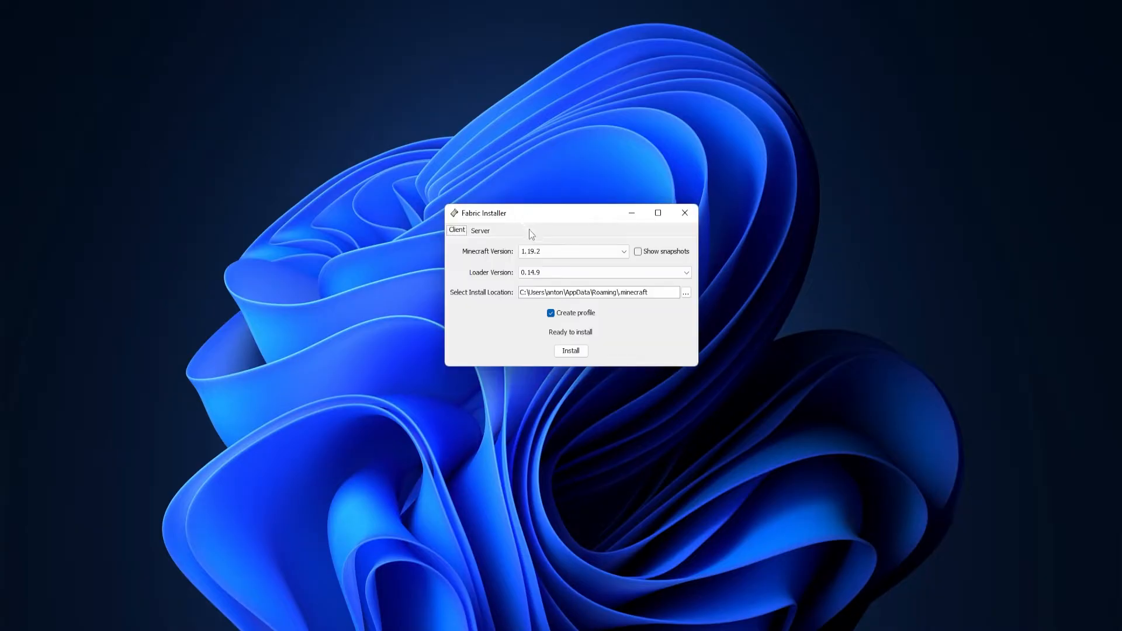
{"action": "left_click", "coordinate": [566, 251]}
{"action": "scroll", "coordinate": [560, 279], "scroll_direction": "down", "scroll_amount": 3}
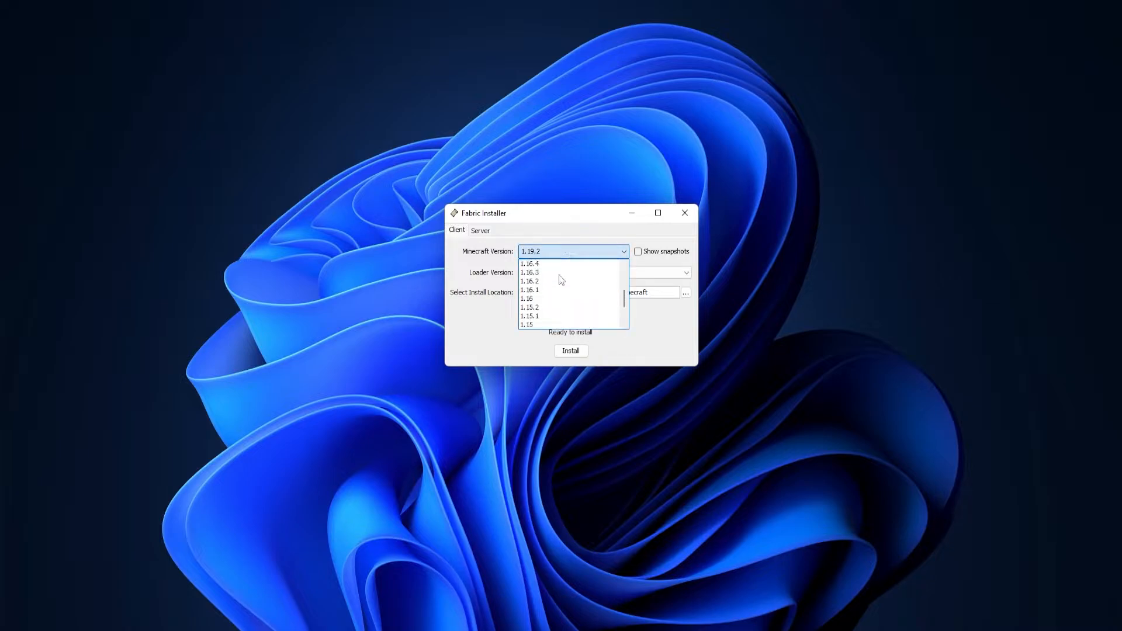
{"action": "scroll", "coordinate": [560, 279], "scroll_direction": "up", "scroll_amount": 3}
{"action": "left_click", "coordinate": [543, 266]}
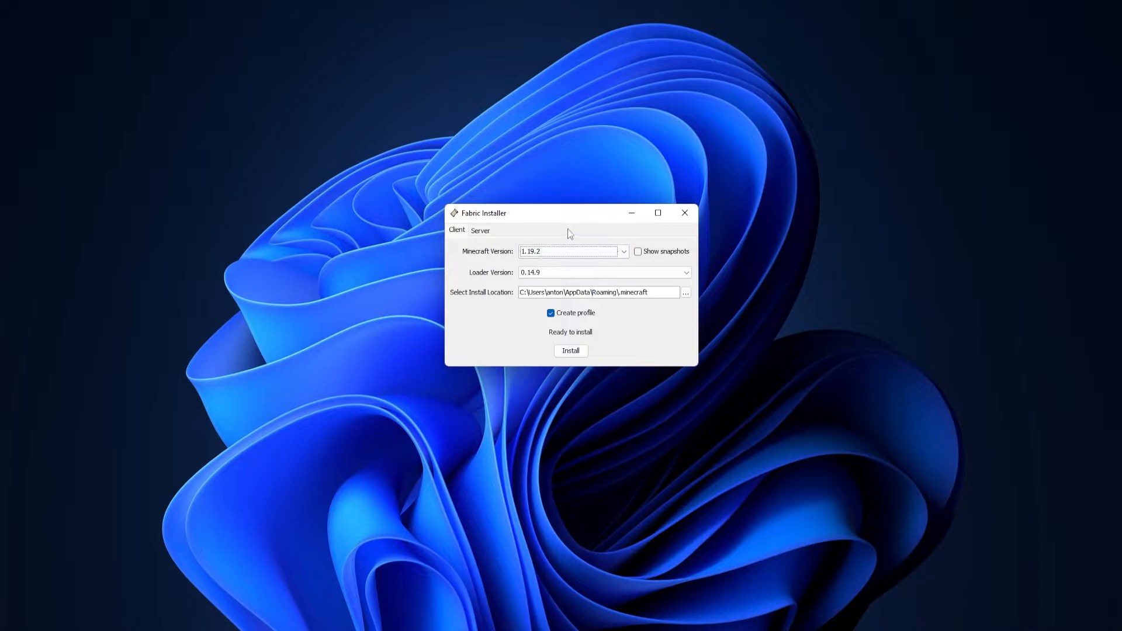
- Switch the Fabric installer to server installation and create a new desktop folder named Fabric
{"action": "left_click", "coordinate": [487, 231]}
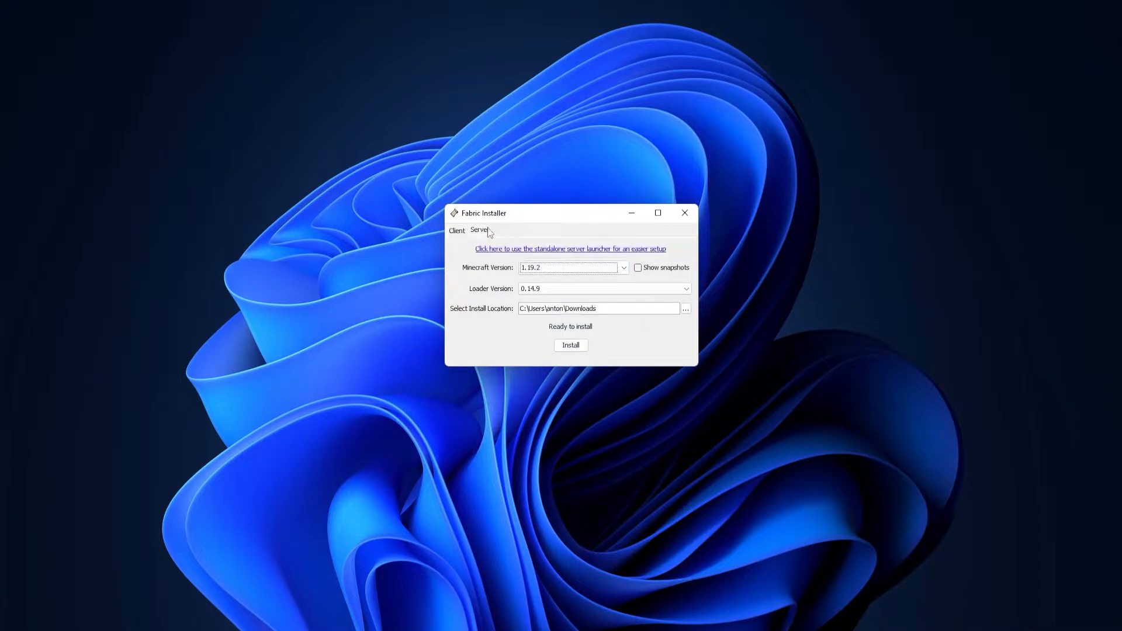
{"action": "right_click", "coordinate": [266, 278]}
{"action": "mouse_move", "coordinate": [386, 422]}
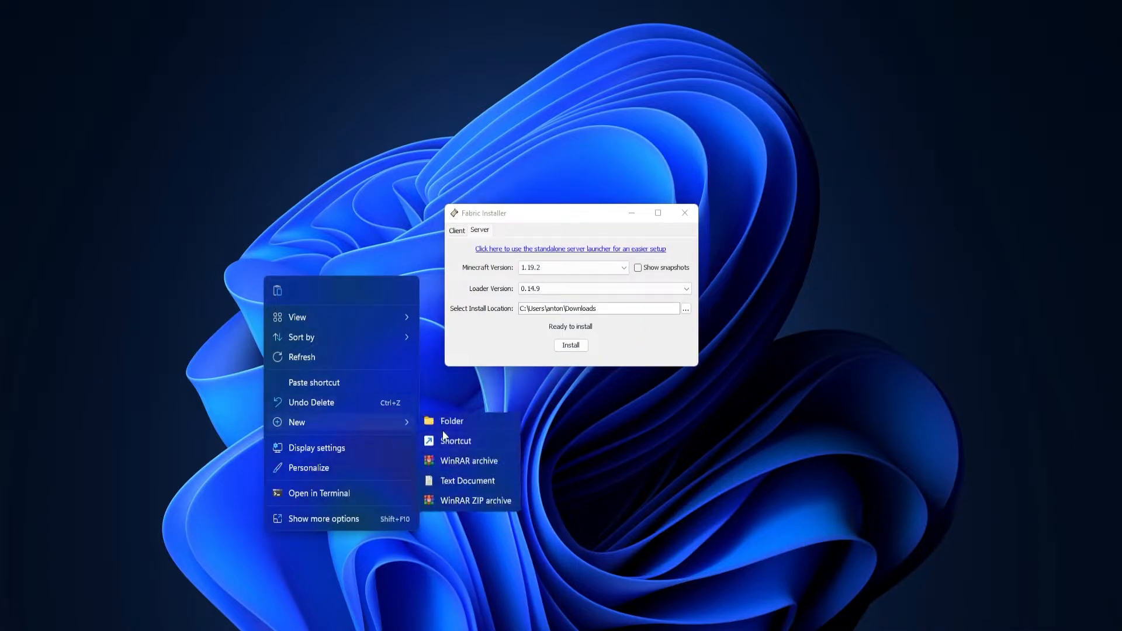
{"action": "left_click", "coordinate": [446, 423]}
{"action": "type", "text": "Fabric"}
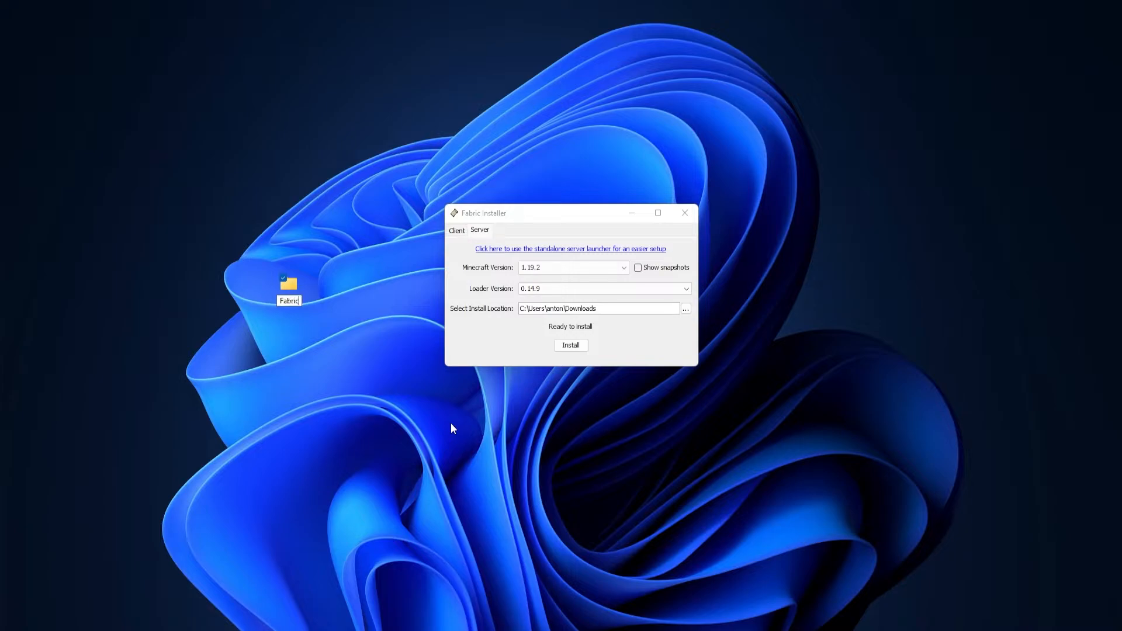
{"action": "key", "text": "Return"}
- Set the server install location to the Fabric folder on the desktop and install the Fabric server there
{"action": "left_click", "coordinate": [685, 309]}
{"action": "left_click", "coordinate": [438, 238]}
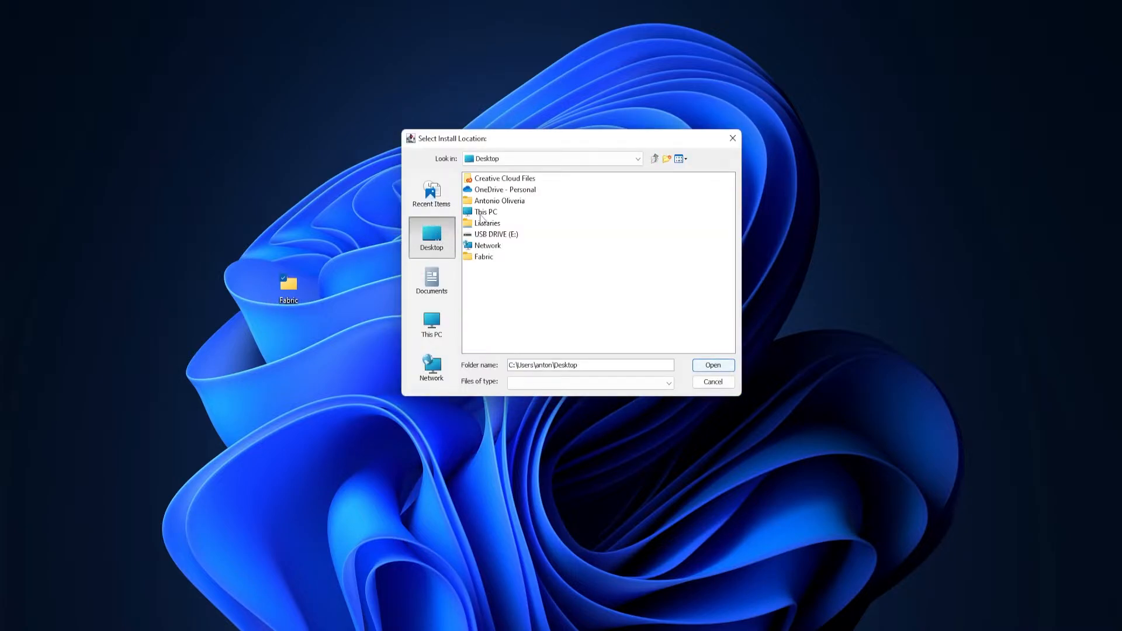
{"action": "left_click", "coordinate": [485, 257]}
{"action": "left_click", "coordinate": [707, 365]}
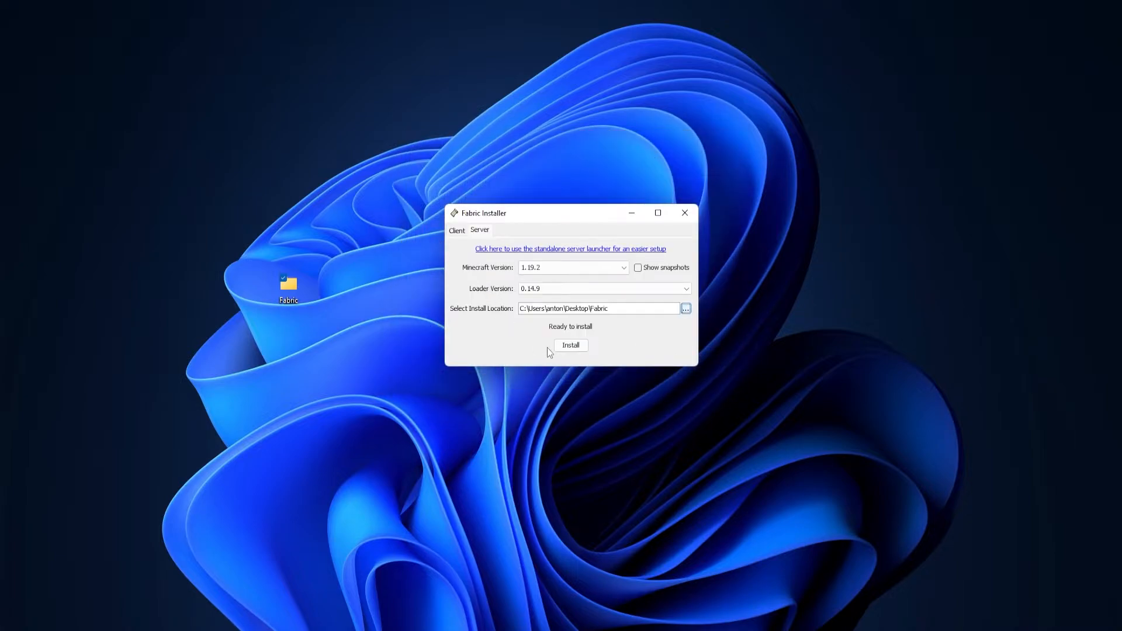
{"action": "left_click", "coordinate": [572, 346]}
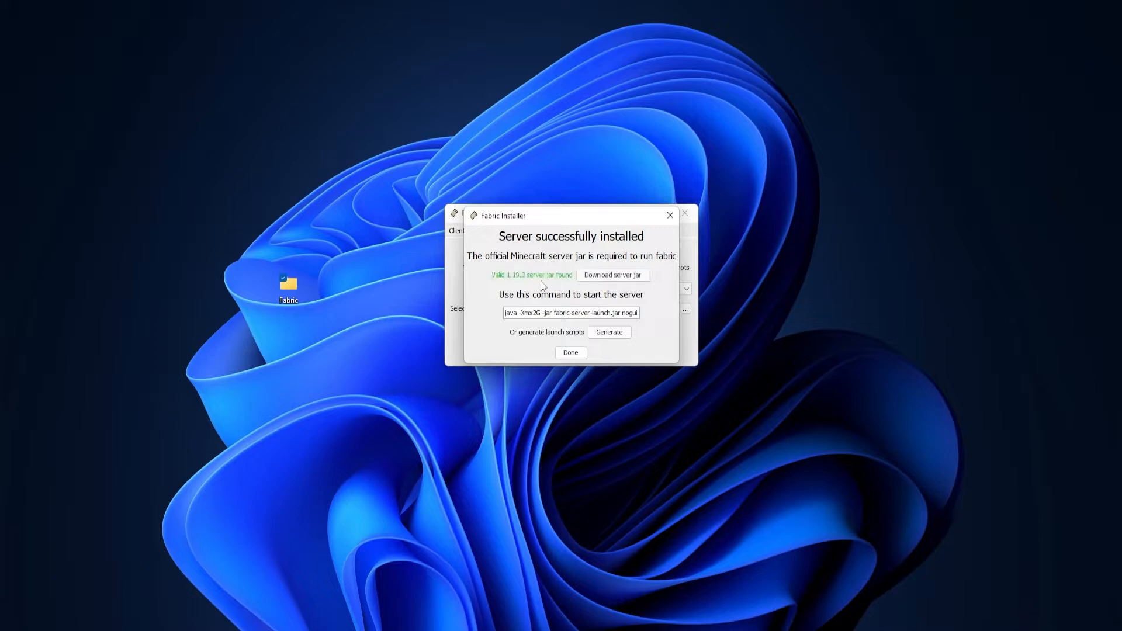
{"action": "left_click", "coordinate": [570, 353]}
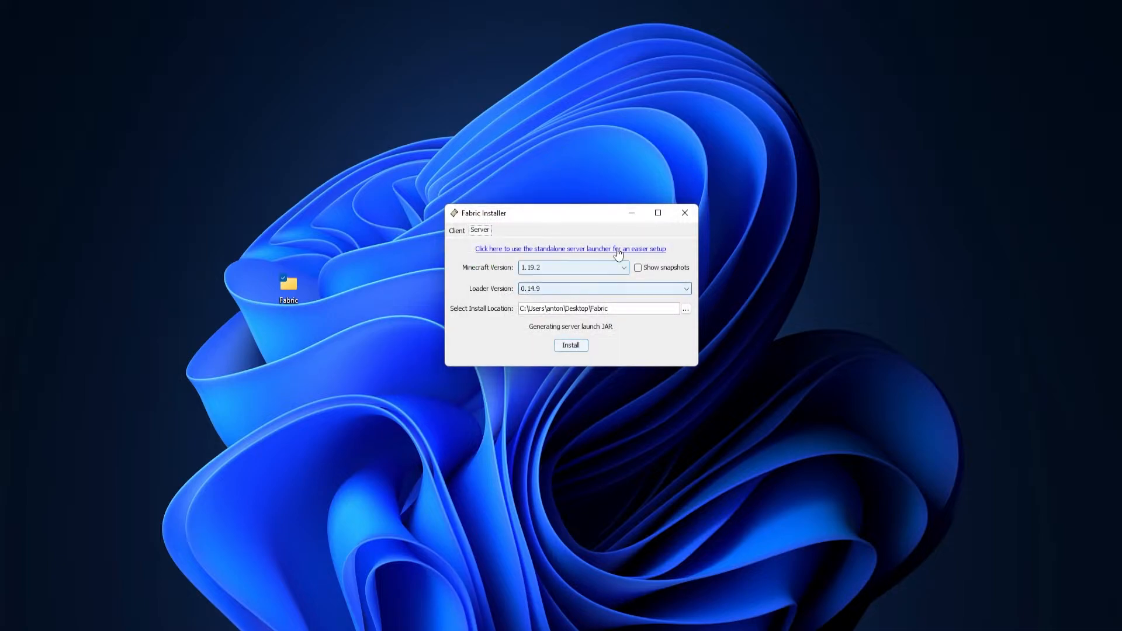
- Run fabric-server-launch.jar in the desktop Fabric folder once and delete the generated fabricloader.log file
{"action": "left_click_drag", "start_coordinate": [468, 304], "coordinate": [530, 303]}
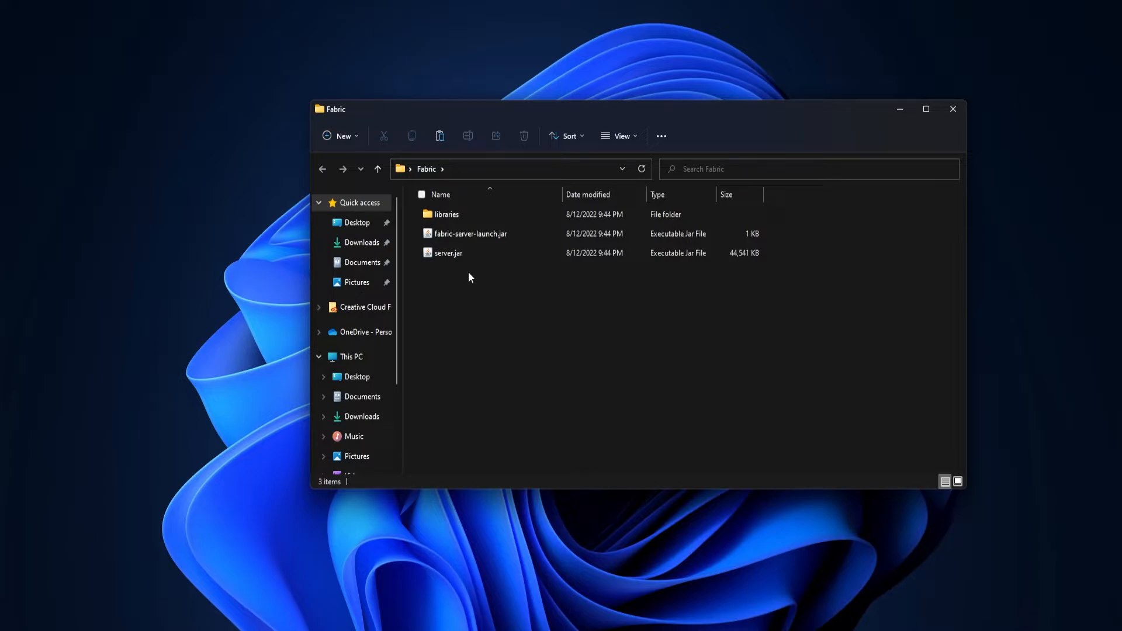
{"action": "left_click", "coordinate": [449, 252]}
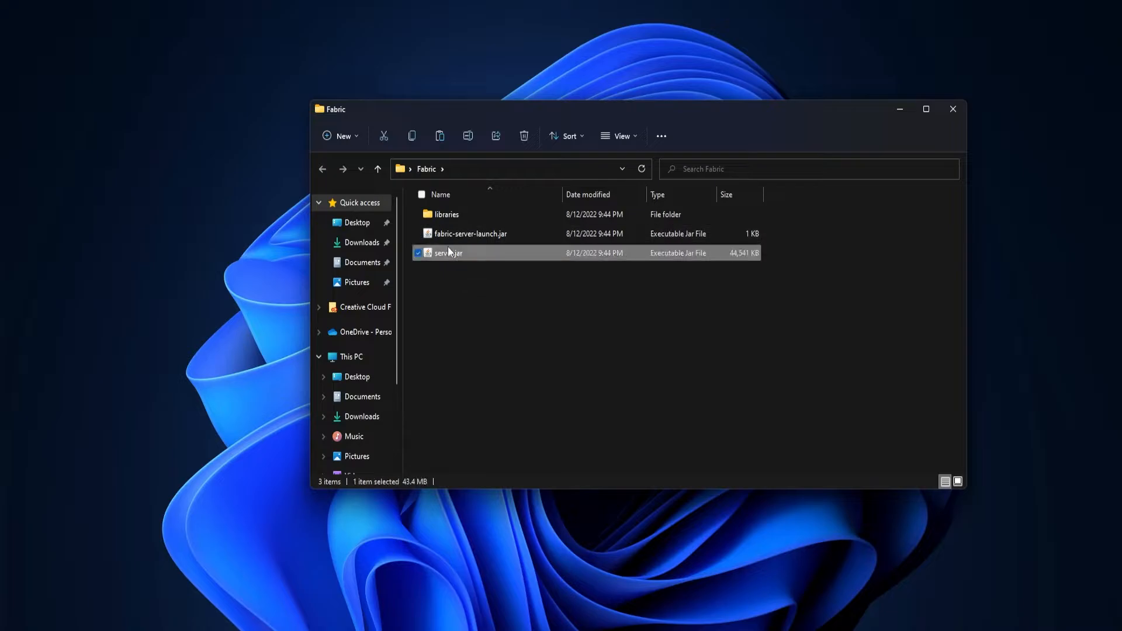
{"action": "double_click", "coordinate": [475, 237]}
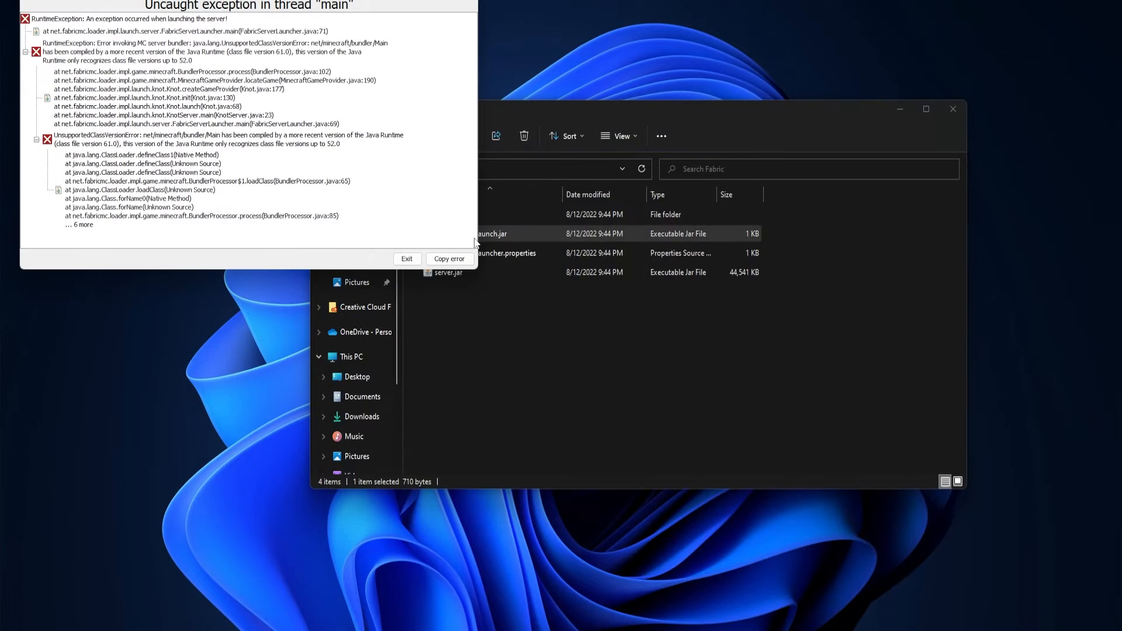
{"action": "left_click", "coordinate": [473, 7]}
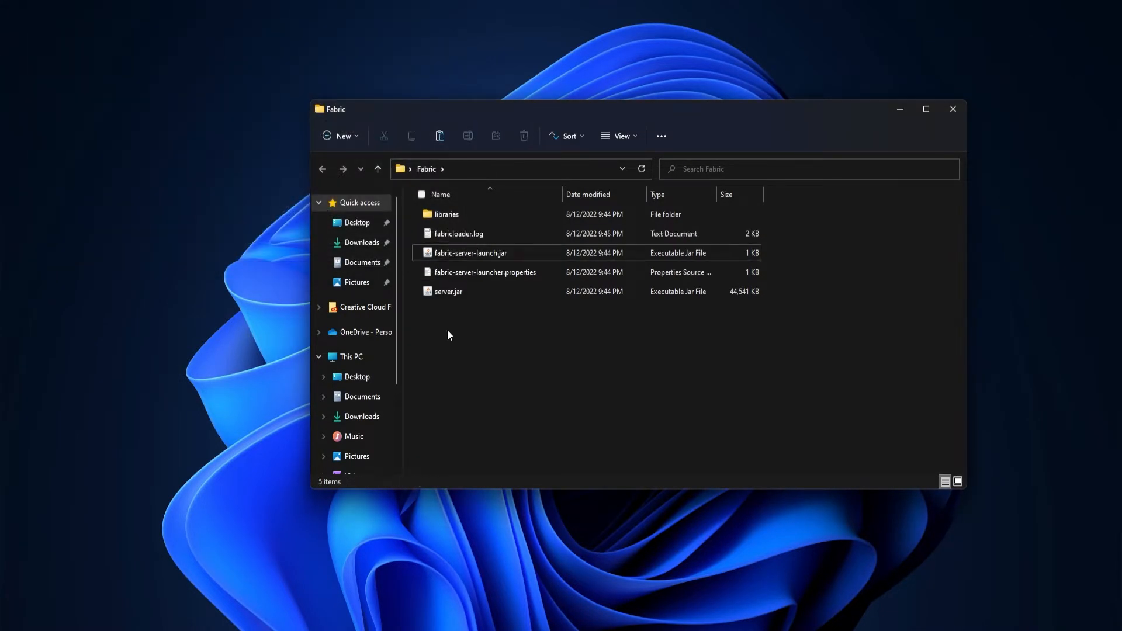
{"action": "left_click", "coordinate": [458, 236]}
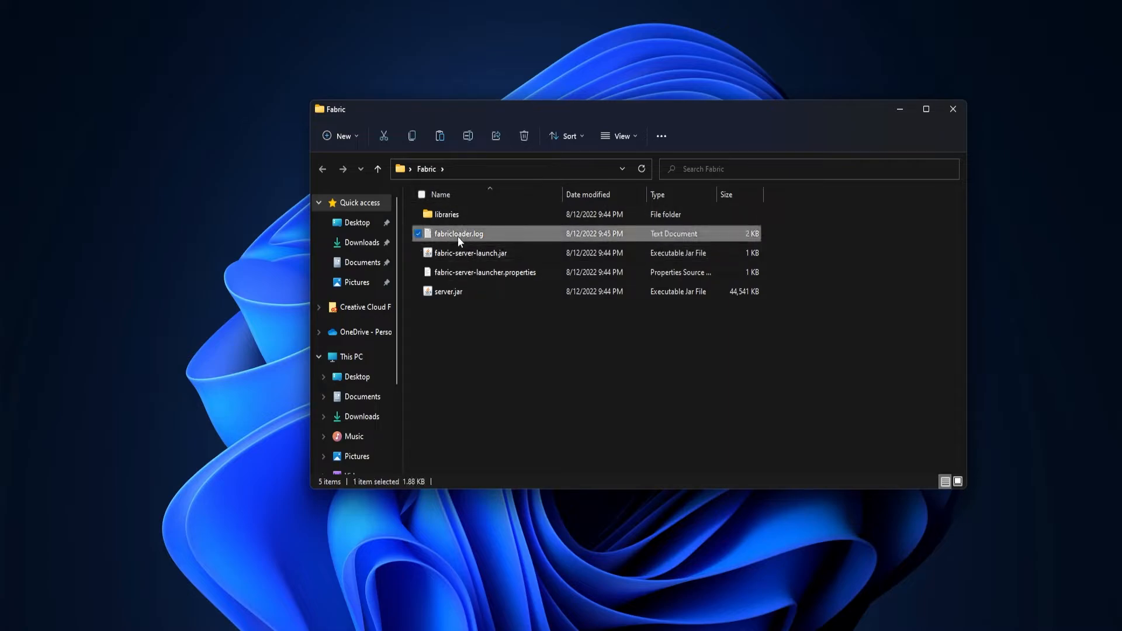
{"action": "key", "text": "Delete"}
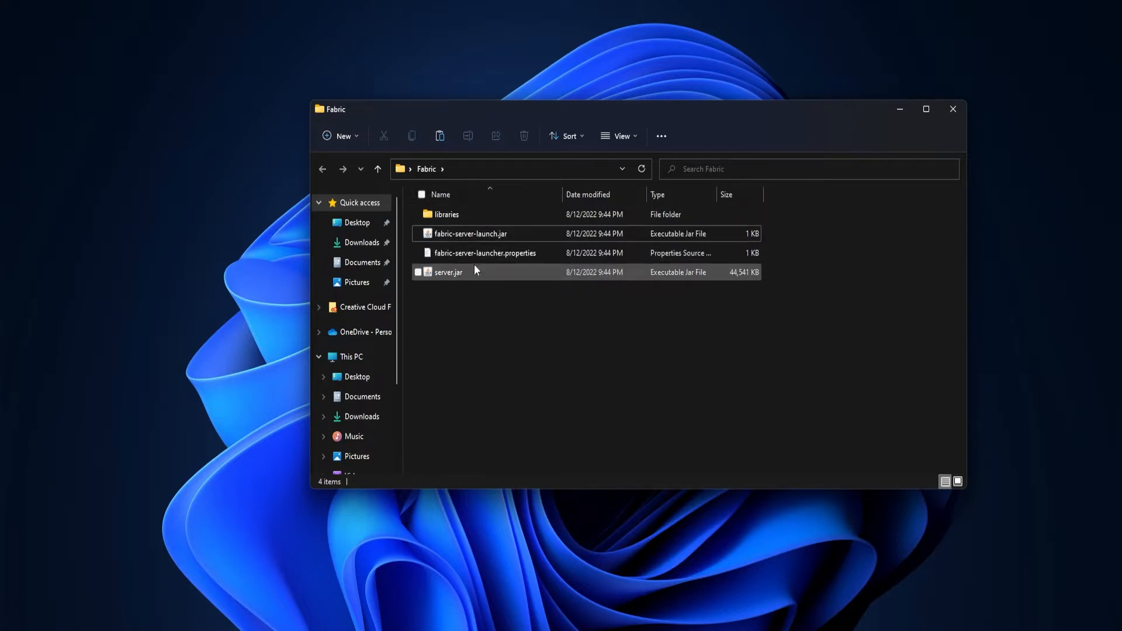
- Edit fabric-server-launcher.properties in Notepad++ so serverJar is vanilla.jar, and save and close the file
{"action": "left_click", "coordinate": [457, 255]}
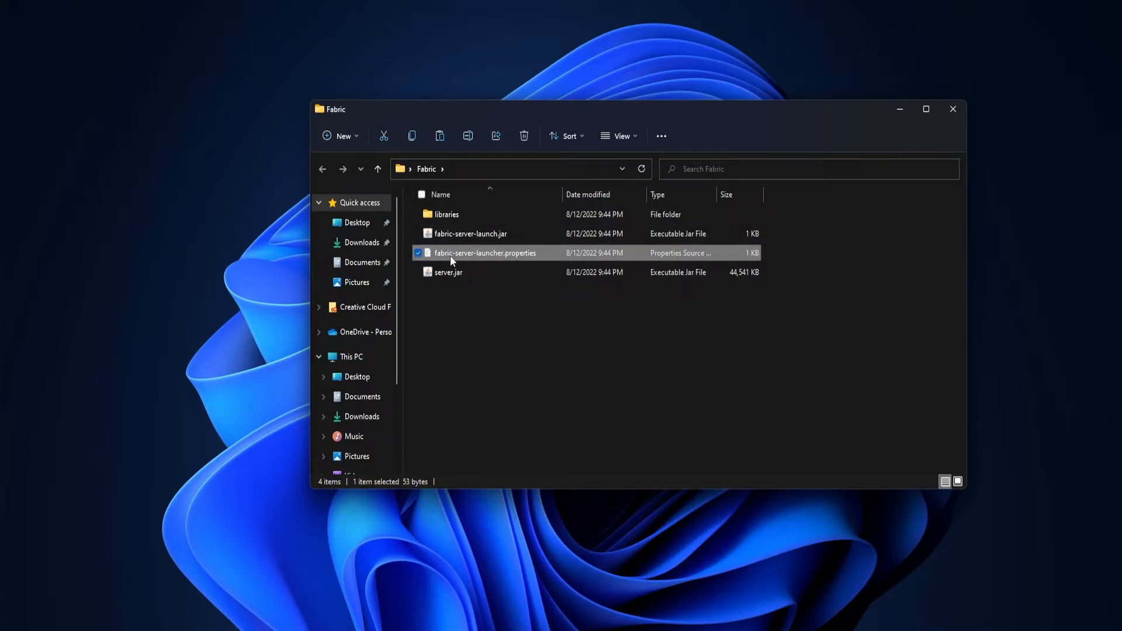
{"action": "right_click", "coordinate": [450, 255]}
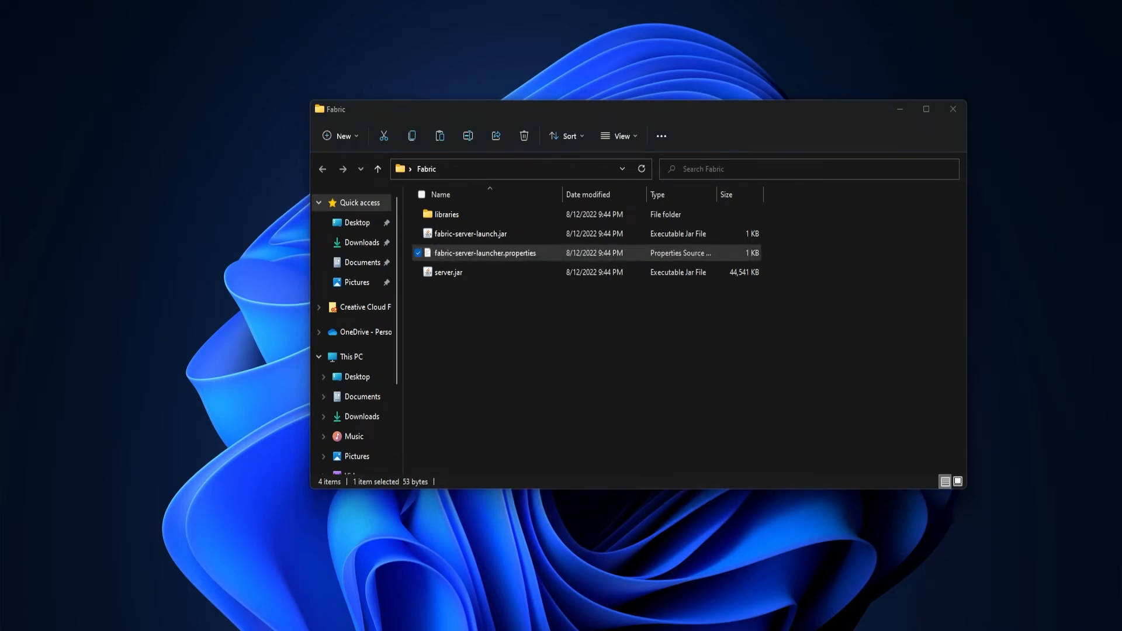
{"action": "left_click_drag", "start_coordinate": [1038, 88], "coordinate": [608, 156]}
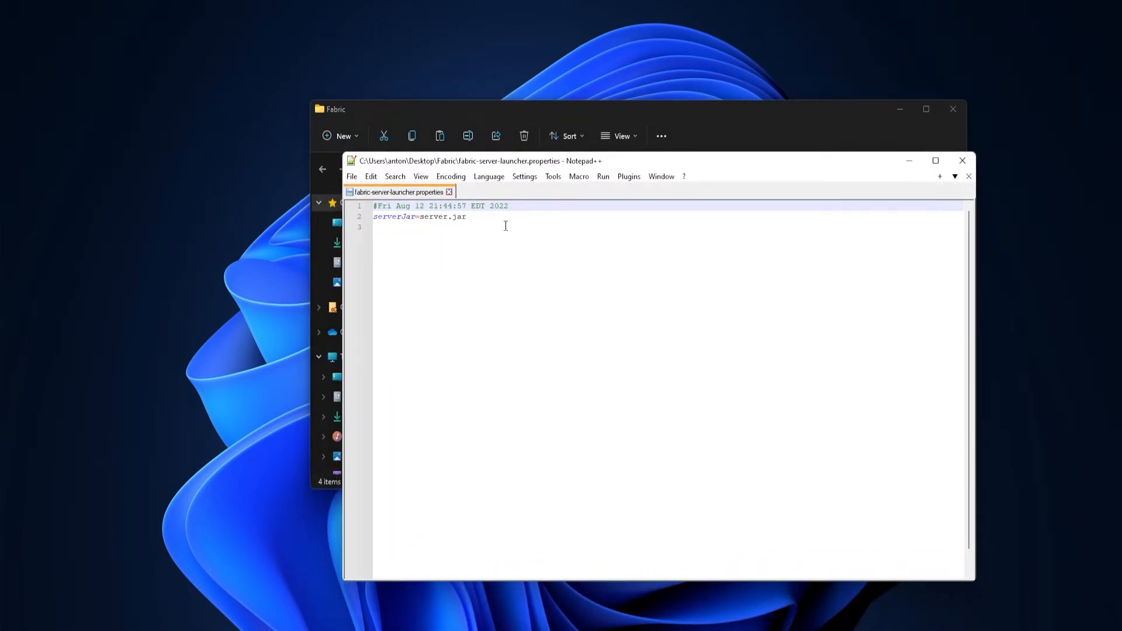
{"action": "left_click_drag", "start_coordinate": [469, 165], "coordinate": [649, 146]}
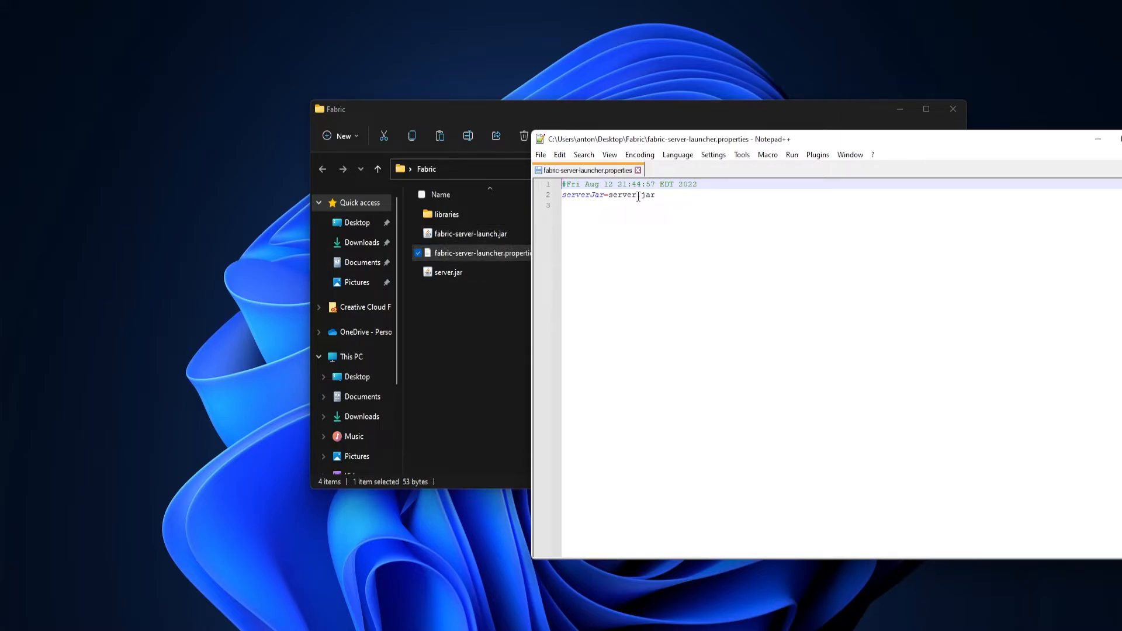
{"action": "left_click_drag", "start_coordinate": [638, 196], "coordinate": [609, 196]}
{"action": "type", "text": "v"}
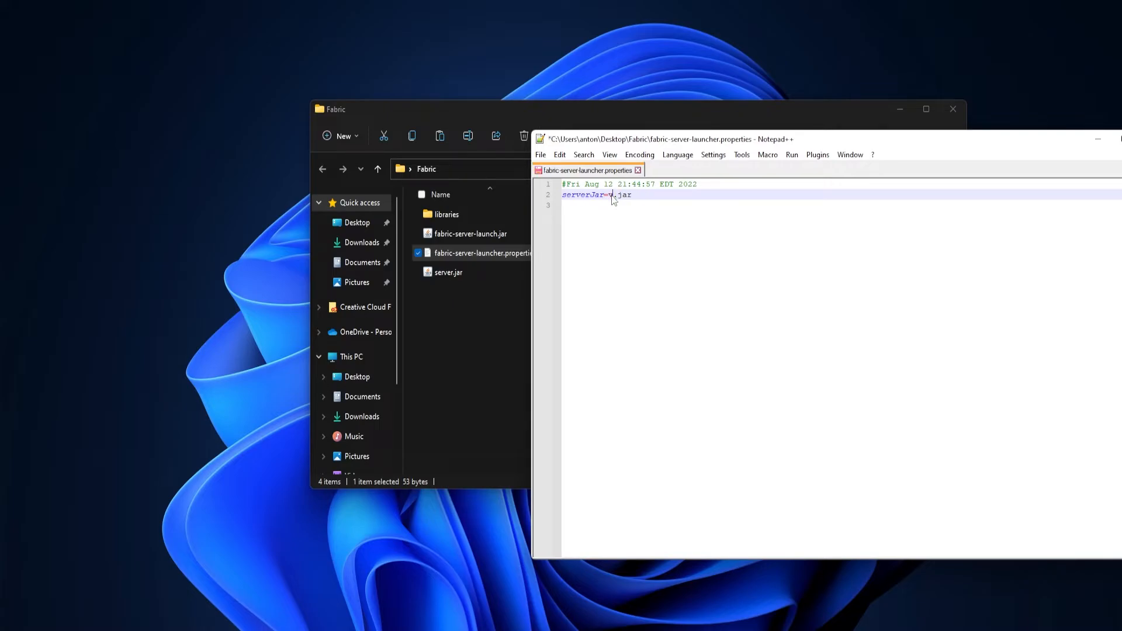
{"action": "type", "text": "anilla"}
{"action": "left_click", "coordinate": [792, 275]}
{"action": "key", "text": "ctrl+s"}
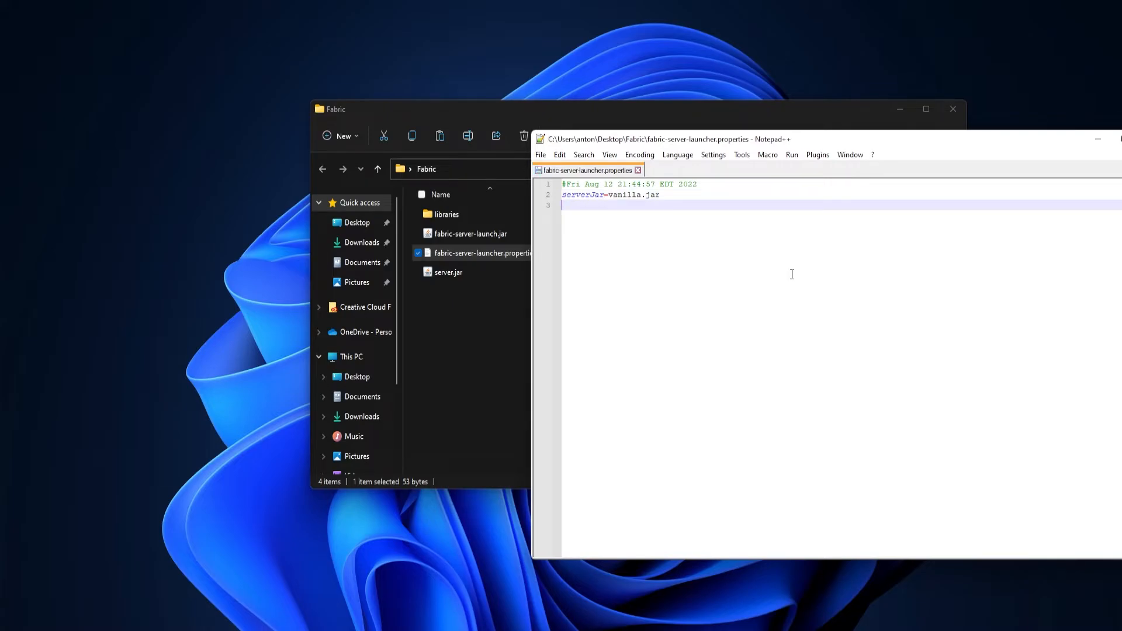
{"action": "key", "text": "alt+F4"}
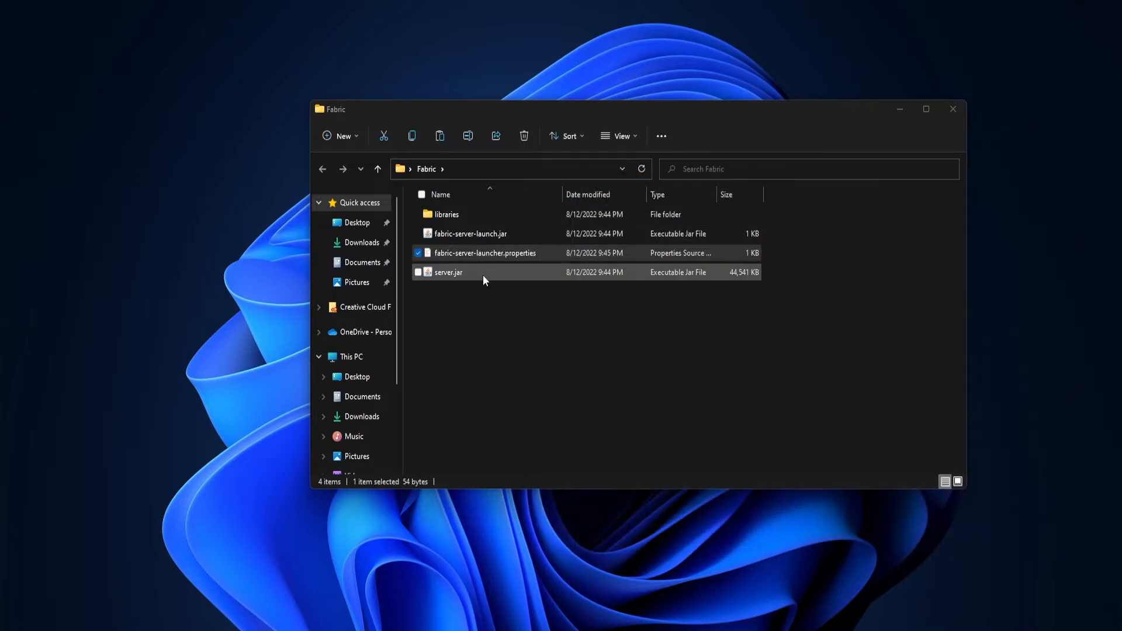
- Rename server.jar in the Fabric folder to vanilla.jar
{"action": "left_click", "coordinate": [483, 275]}
{"action": "left_click", "coordinate": [430, 300]}
{"action": "right_click", "coordinate": [439, 272]}
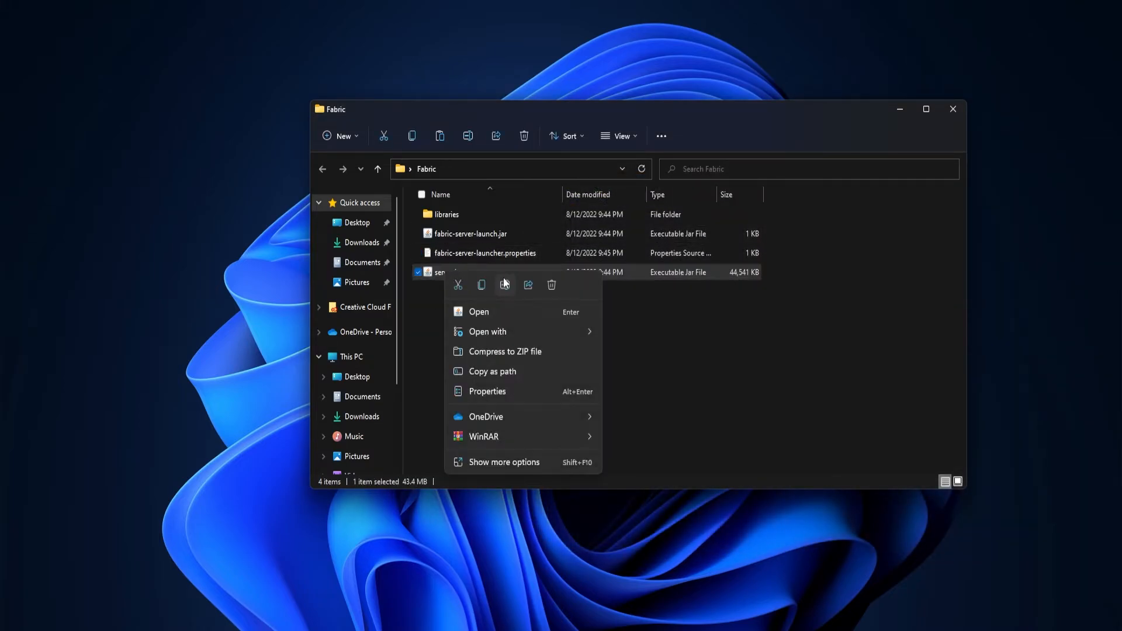
{"action": "left_click", "coordinate": [504, 281]}
{"action": "type", "text": "vanilla"}
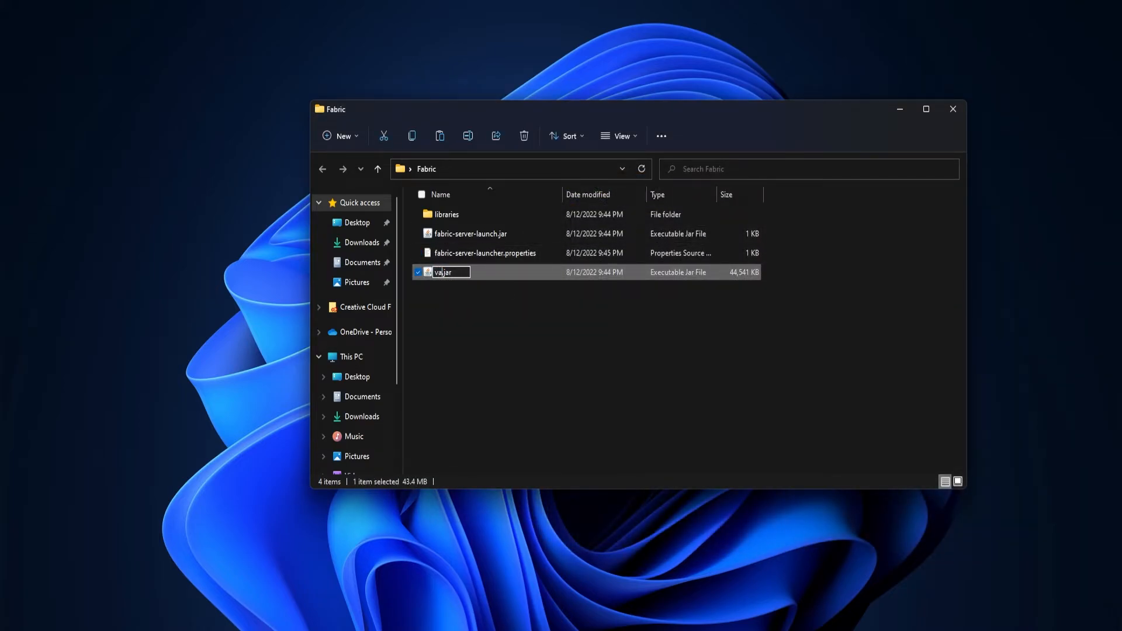
{"action": "key", "text": "Return"}
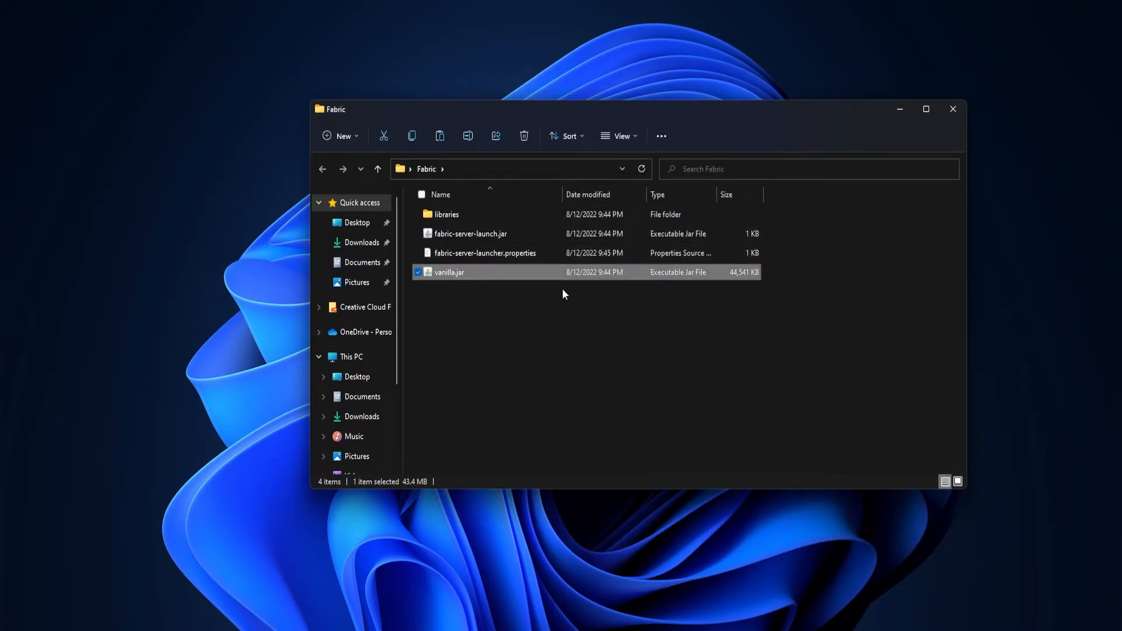
- Rename fabric-server-launch.jar in the Fabric folder to server.jar
{"action": "left_click", "coordinate": [446, 239]}
{"action": "right_click", "coordinate": [445, 238]}
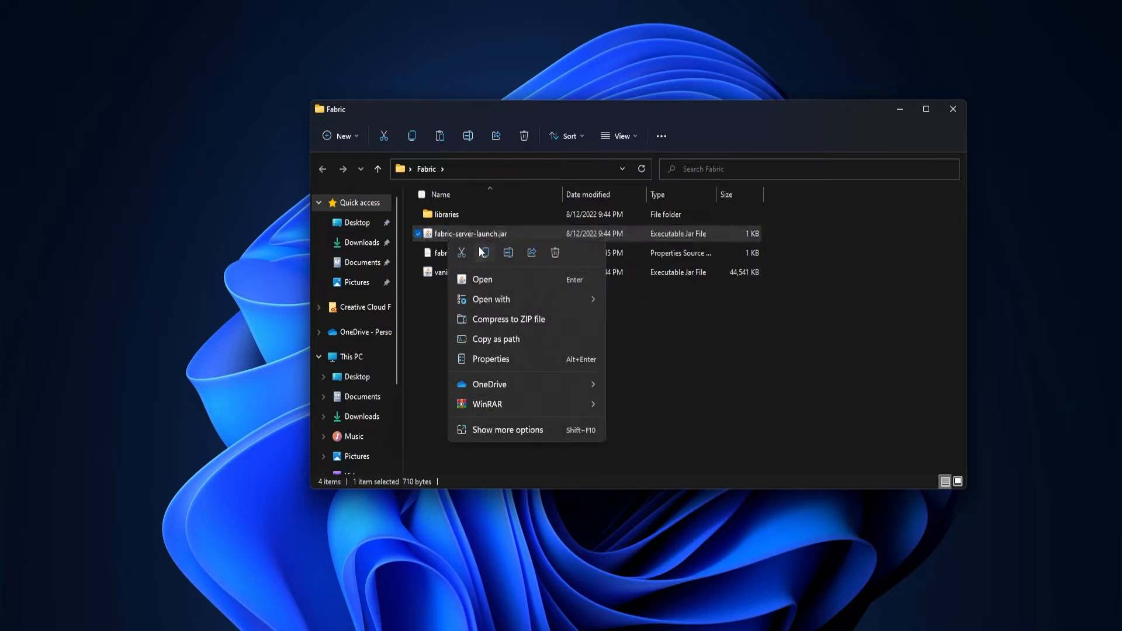
{"action": "left_click", "coordinate": [508, 252]}
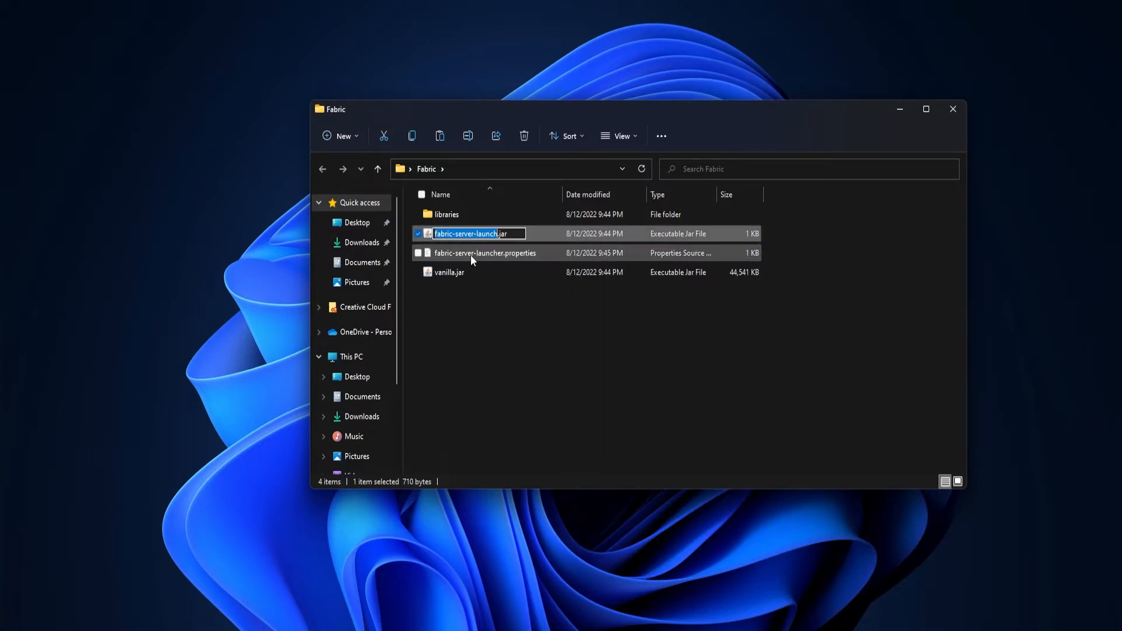
{"action": "type", "text": "server"}
{"action": "key", "text": "Return"}
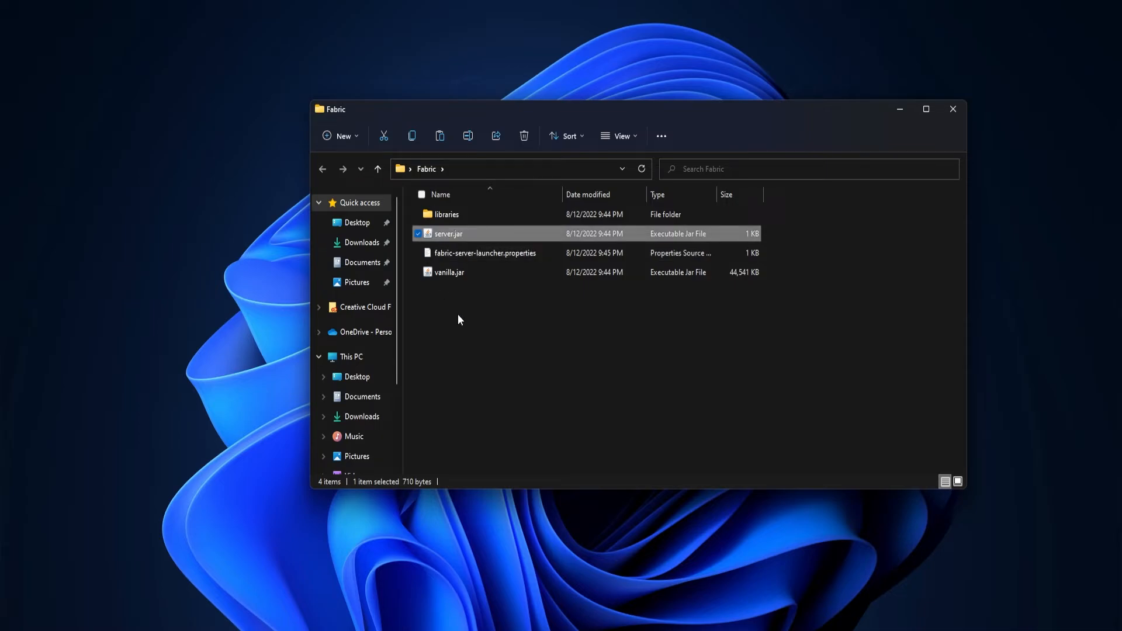
- Create a new WinRAR ZIP archive named Fabric.zip in the Fabric folder
{"action": "right_click", "coordinate": [481, 351]}
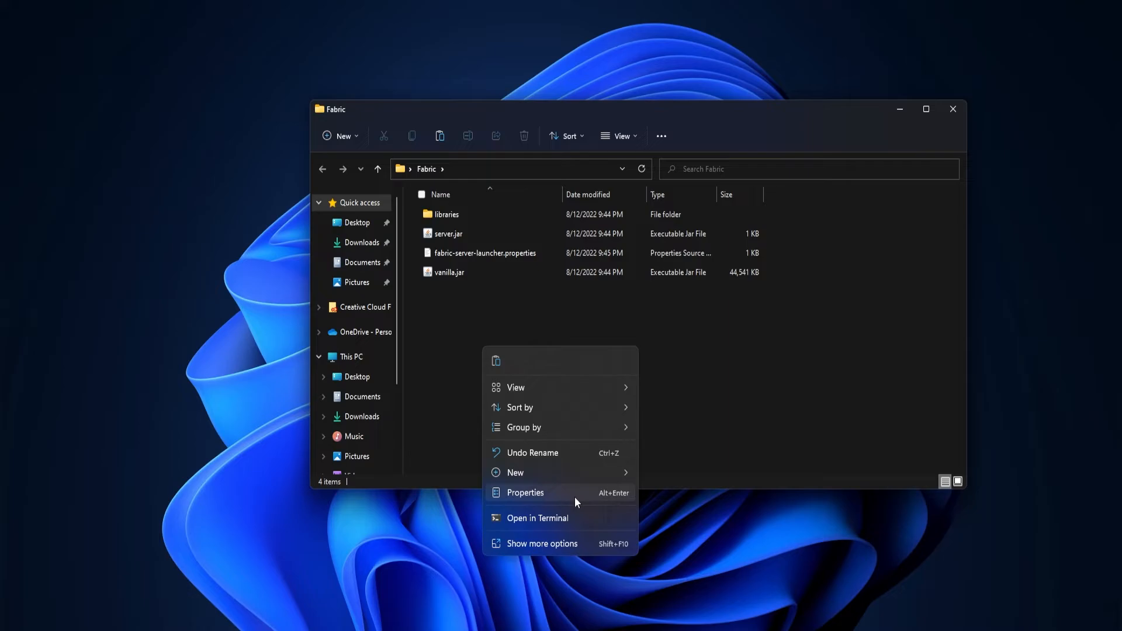
{"action": "mouse_move", "coordinate": [562, 473]}
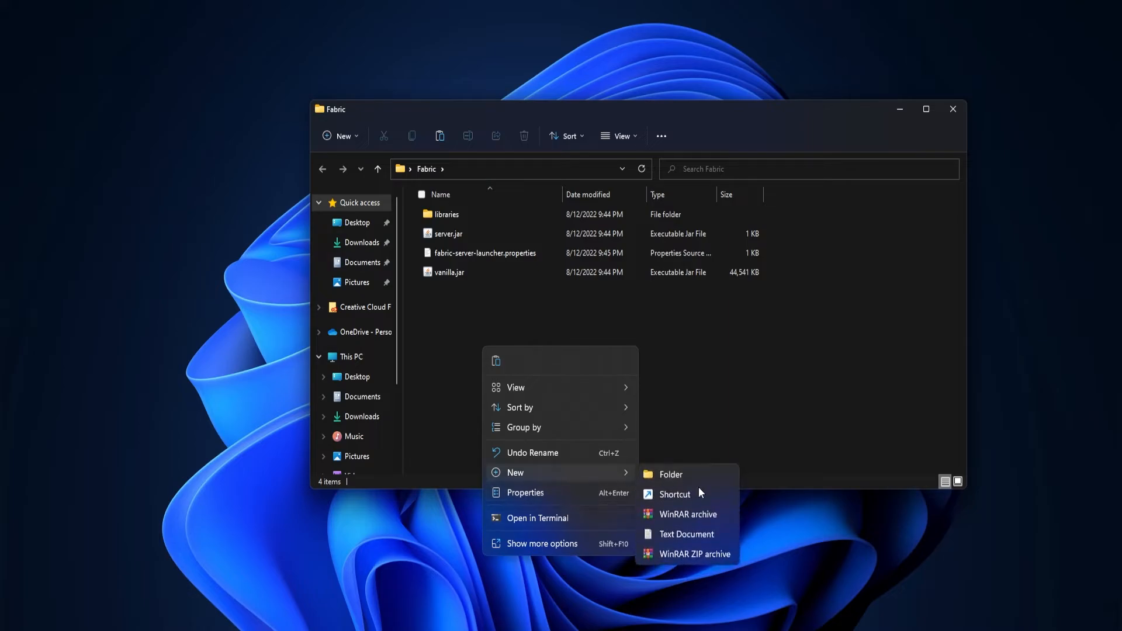
{"action": "left_click", "coordinate": [692, 553]}
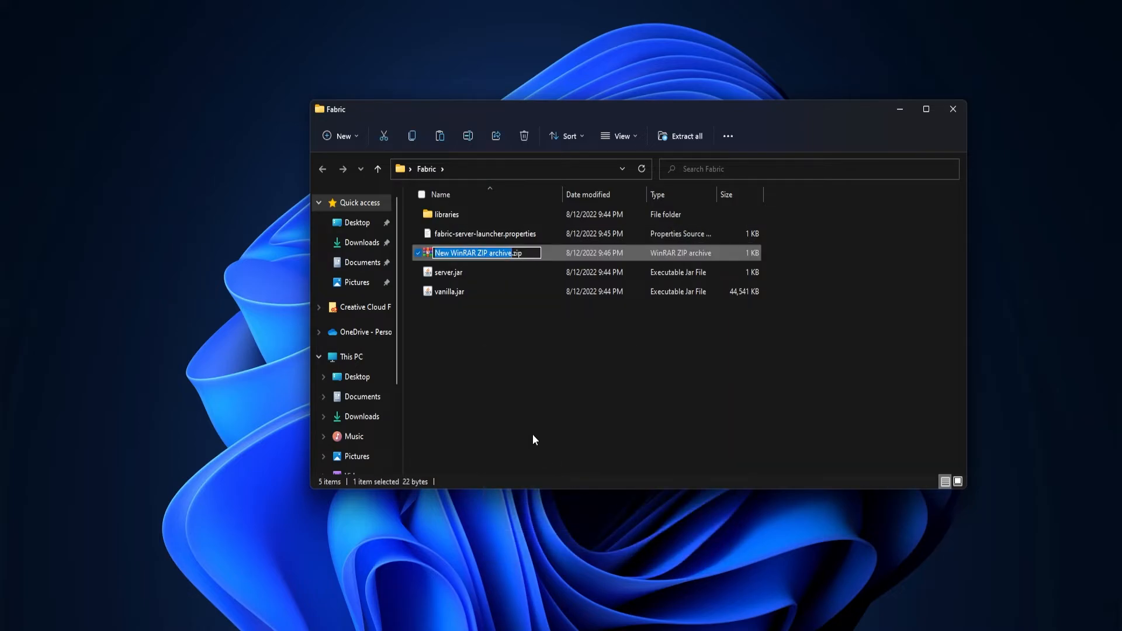
{"action": "type", "text": "Fabric"}
{"action": "key", "text": "Return"}
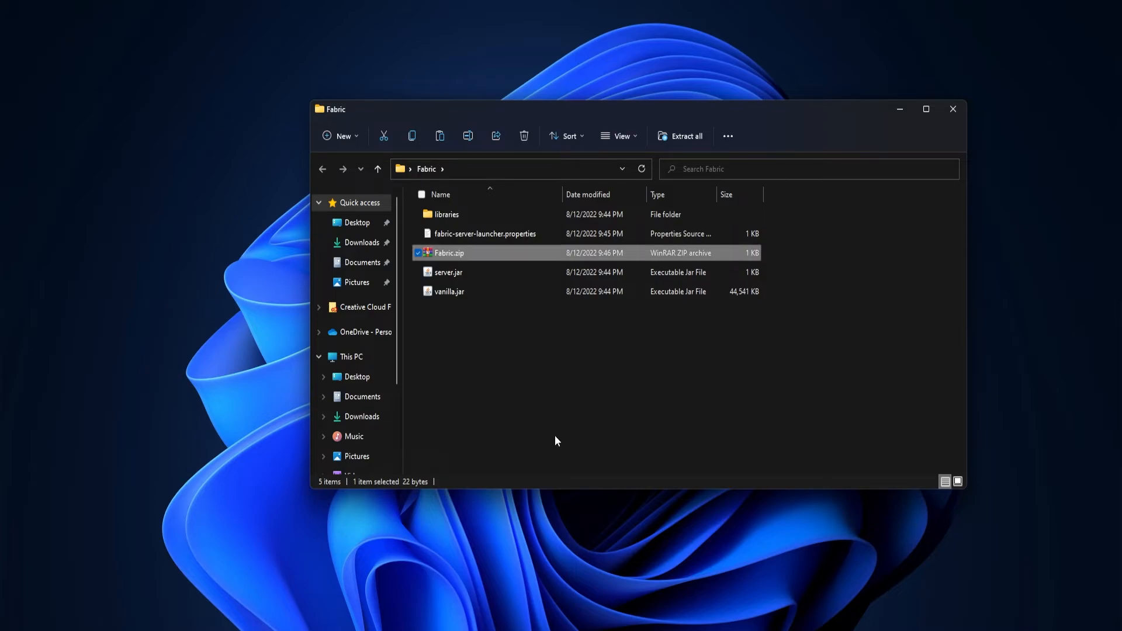
- Add the libraries folder, fabric-server-launcher.properties, server.jar and vanilla.jar to Fabric.zip
{"action": "left_click_drag", "start_coordinate": [555, 436], "coordinate": [416, 204]}
{"action": "left_click", "coordinate": [444, 250], "text": "ctrl"}
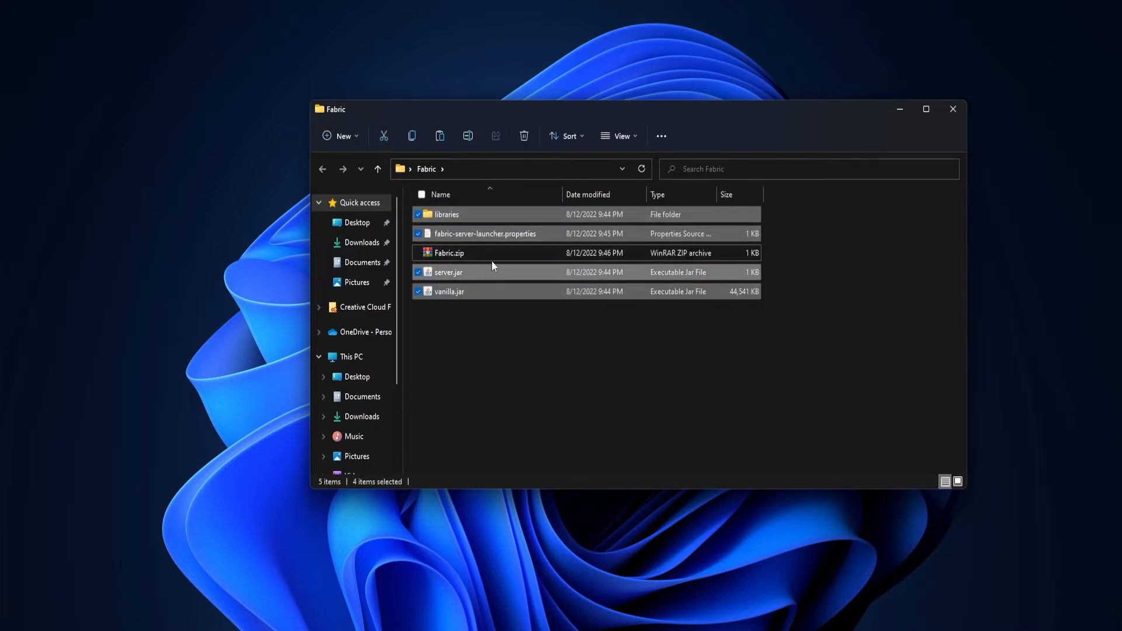
{"action": "left_click_drag", "start_coordinate": [492, 261], "coordinate": [471, 249]}
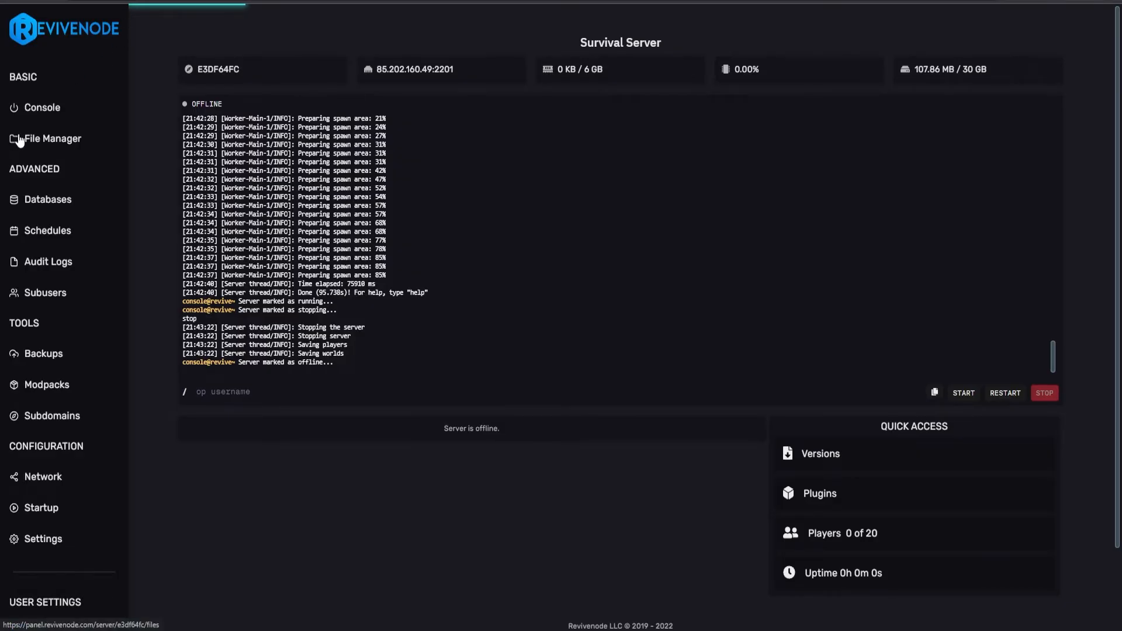
- Switch to the Revivenode panel, upload Fabric.zip to the server's container directory and unarchive it there
{"action": "left_click", "coordinate": [20, 139]}
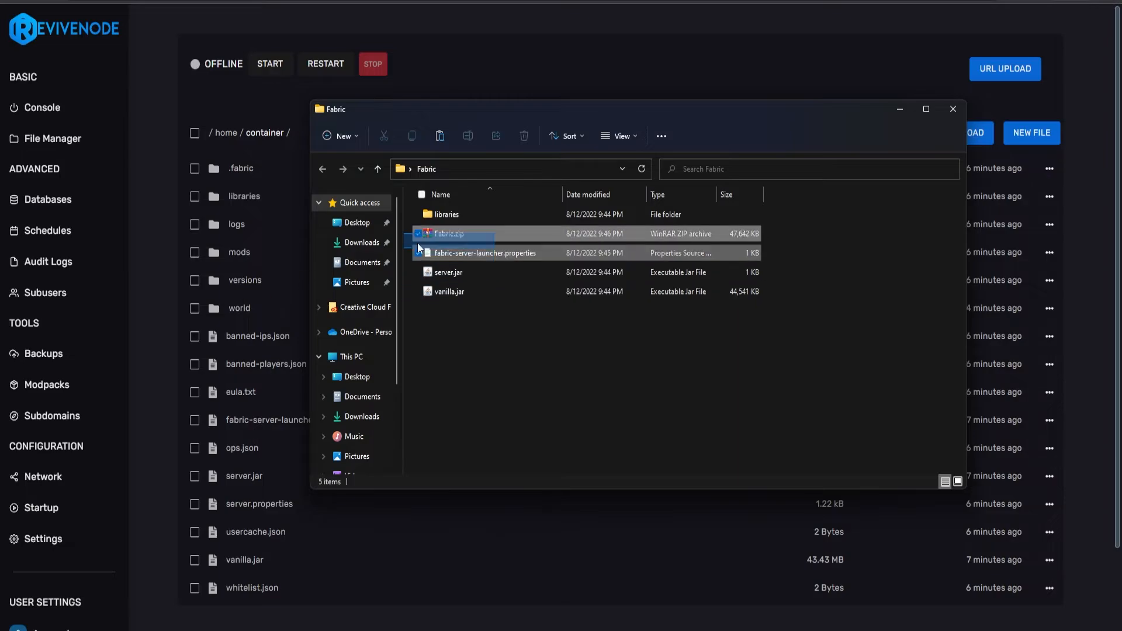
{"action": "left_click_drag", "start_coordinate": [476, 235], "coordinate": [213, 270]}
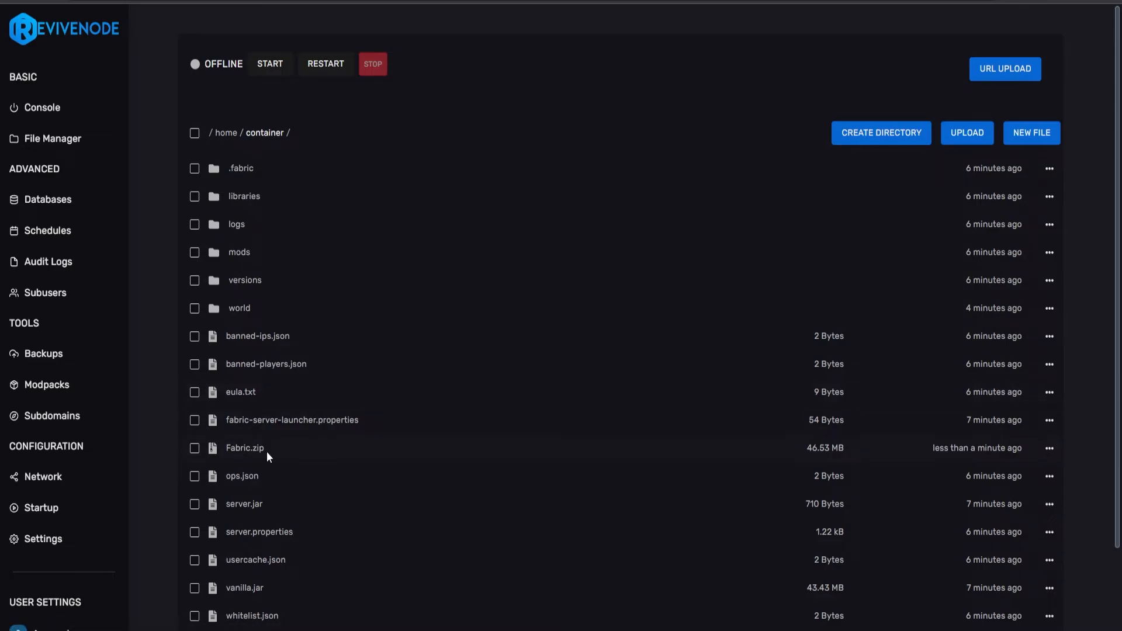
{"action": "right_click", "coordinate": [266, 452]}
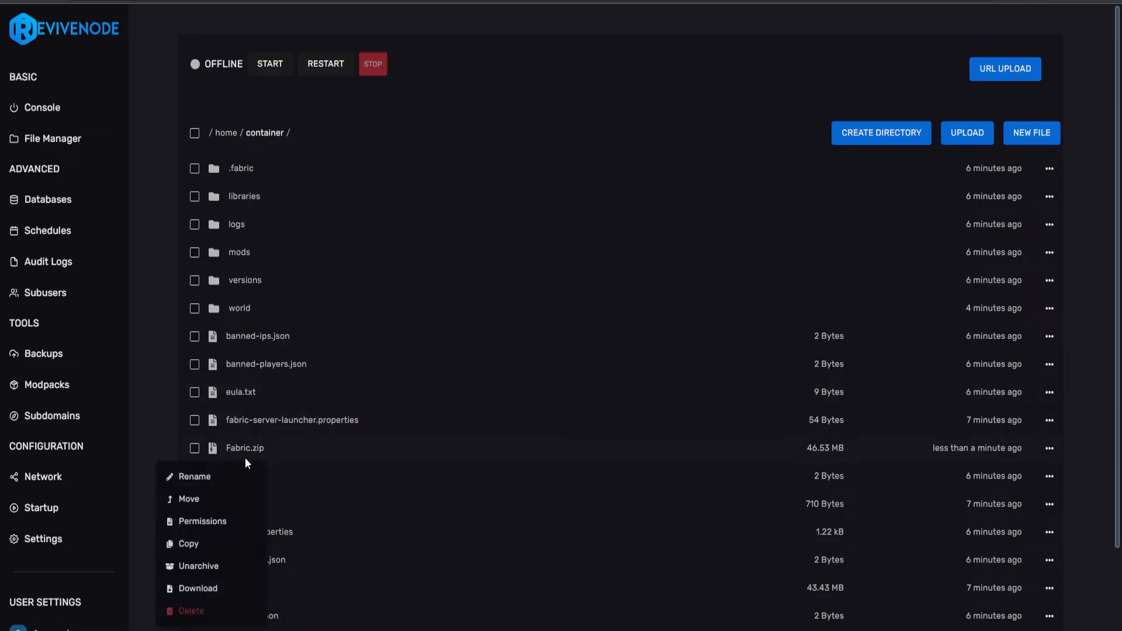
{"action": "left_click", "coordinate": [197, 565]}
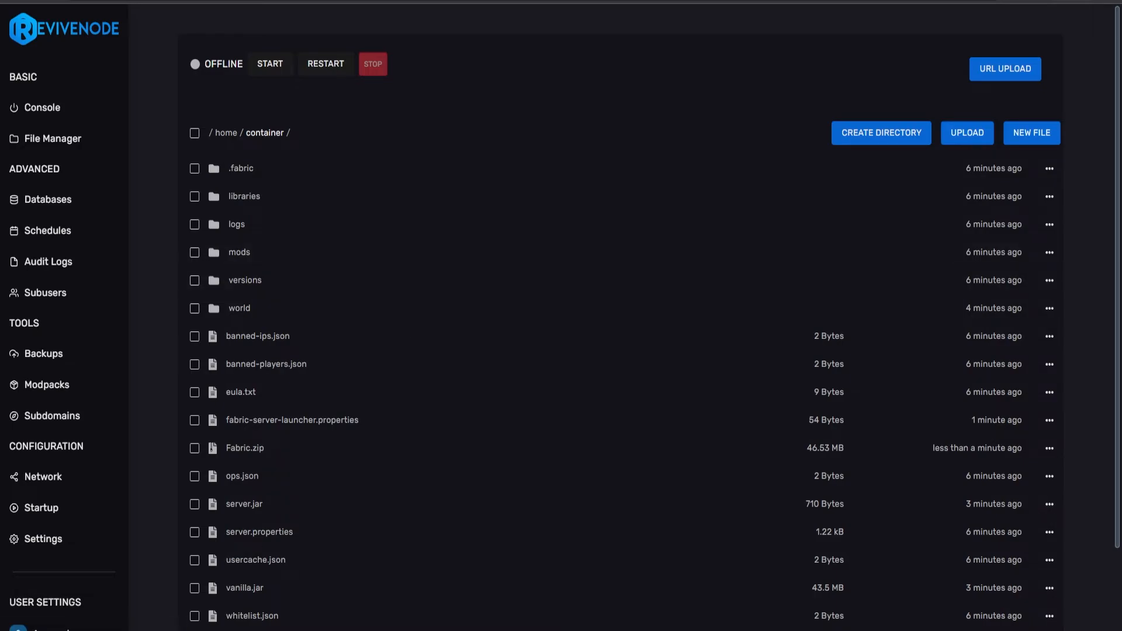
- Return to the desktop and delete the local Fabric folder
{"action": "left_click", "coordinate": [1050, 2]}
{"action": "left_click", "coordinate": [867, 104]}
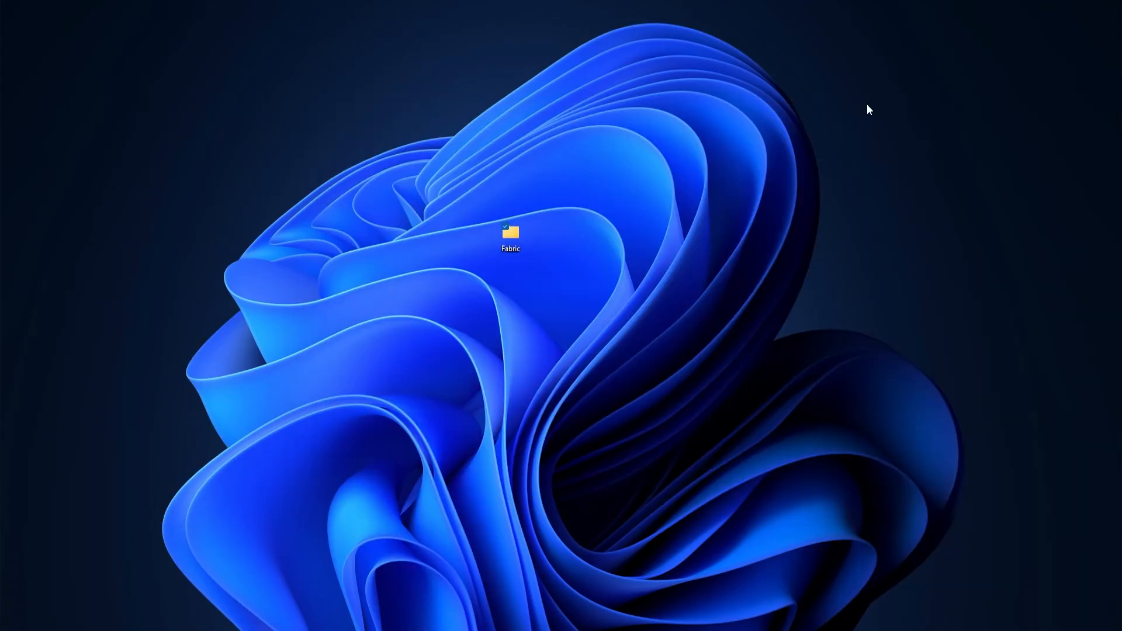
{"action": "left_click_drag", "start_coordinate": [647, 294], "coordinate": [477, 196]}
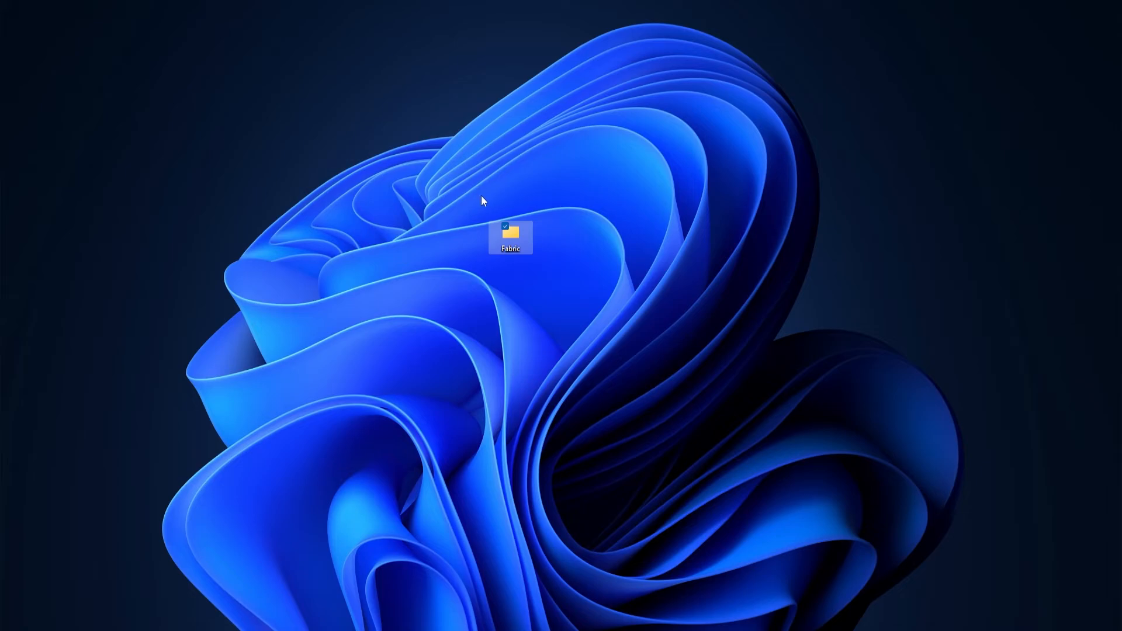
{"action": "key", "text": "Delete"}
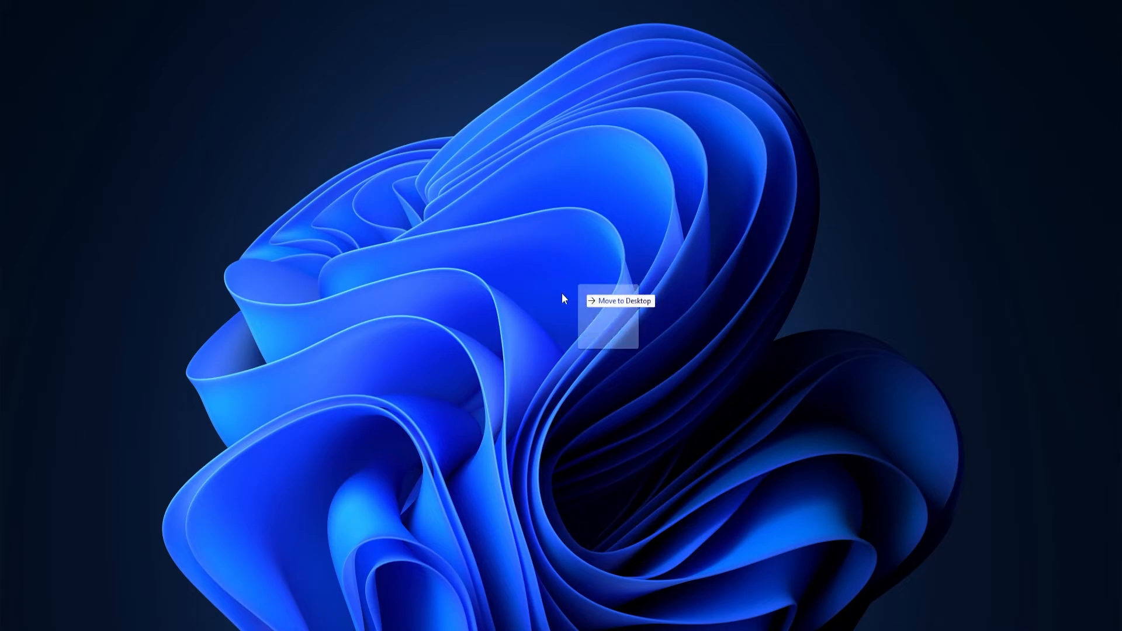
- Place fabric-installer-0.11.0.exe on the desktop and use it to install the Fabric client for Minecraft 1.19.2 with loader 0.14.9
{"action": "left_click_drag", "start_coordinate": [563, 293], "coordinate": [547, 311]}
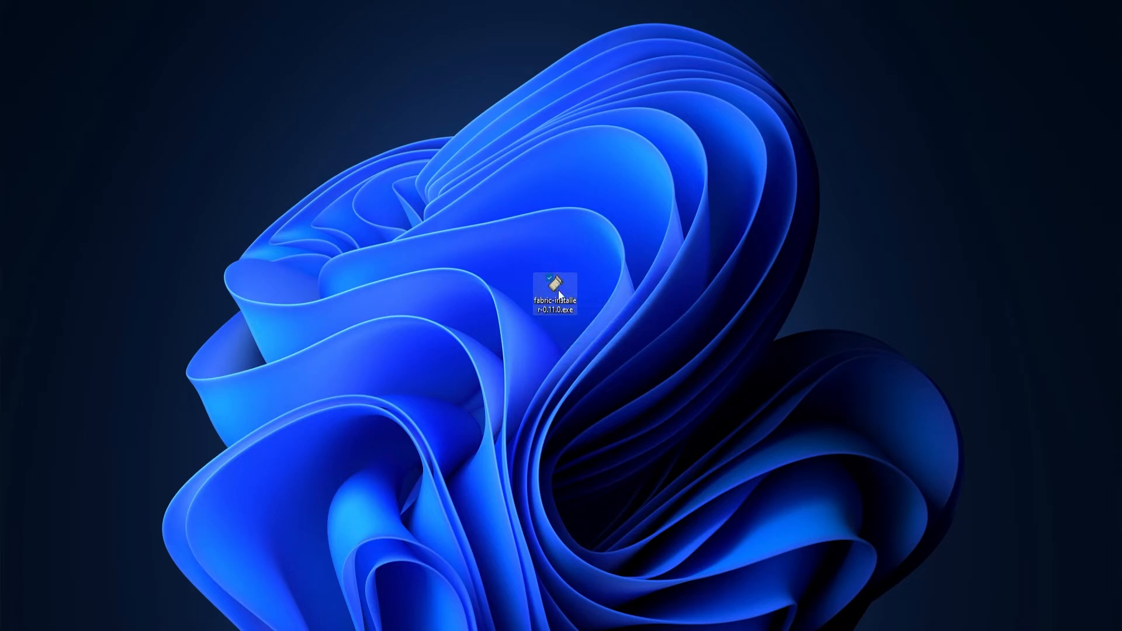
{"action": "double_click", "coordinate": [559, 293]}
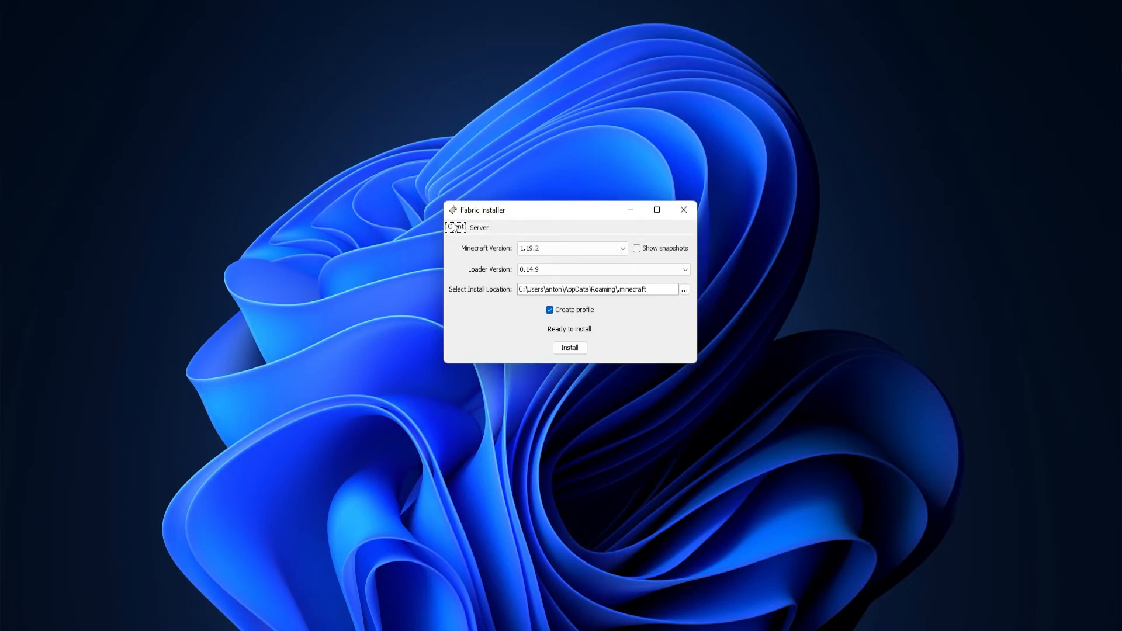
{"action": "left_click", "coordinate": [477, 228]}
{"action": "left_click", "coordinate": [455, 228]}
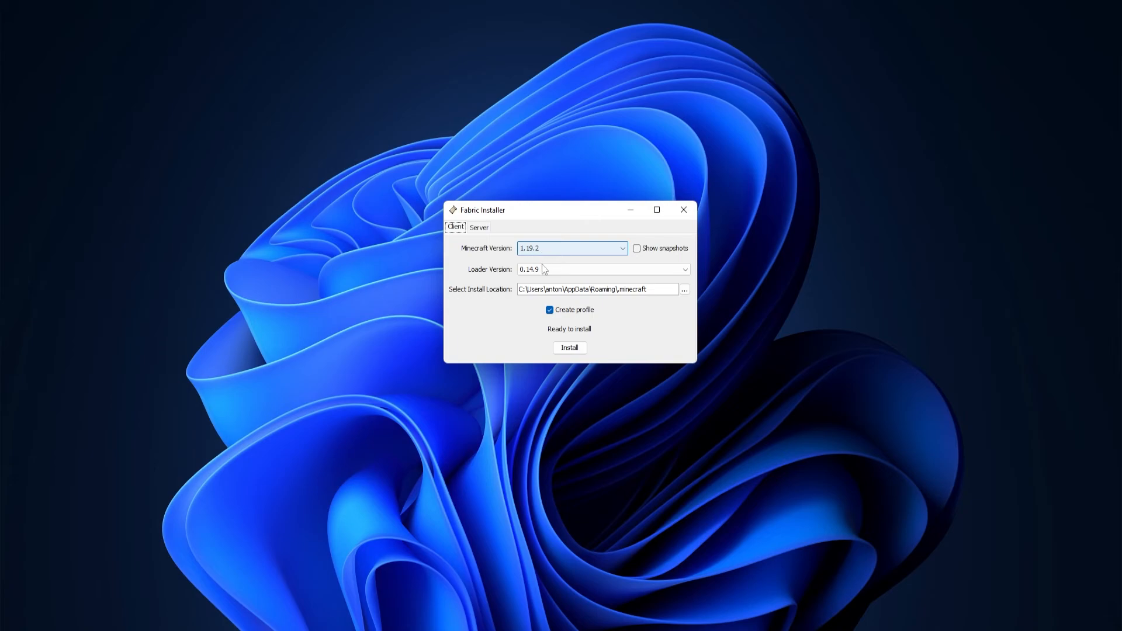
{"action": "left_click", "coordinate": [570, 348]}
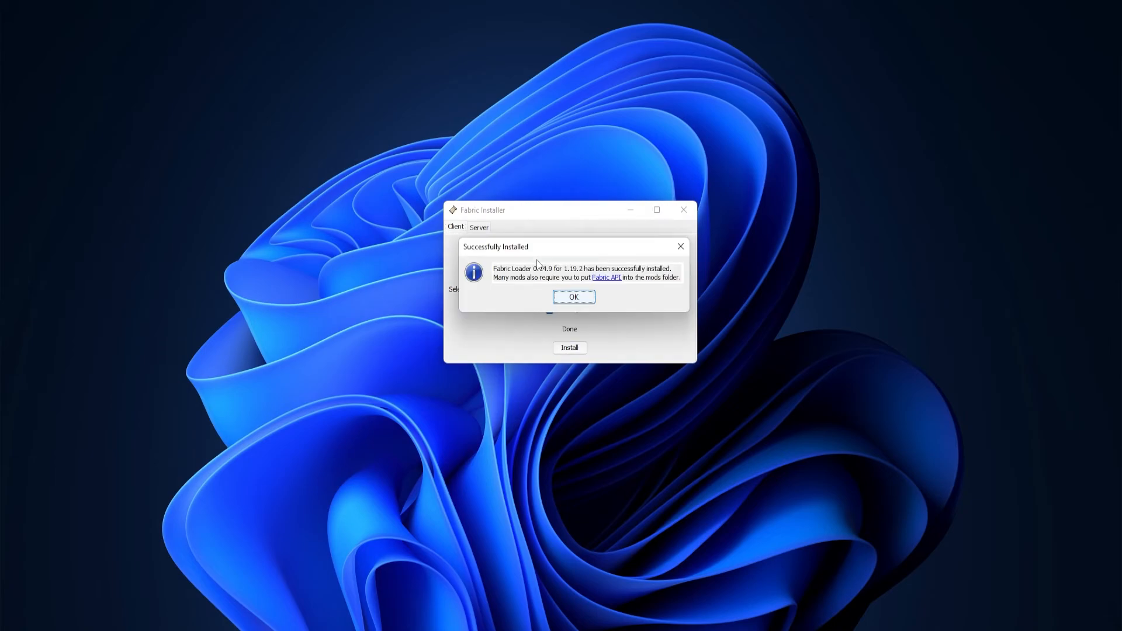
{"action": "left_click", "coordinate": [572, 297]}
{"action": "left_click", "coordinate": [684, 210]}
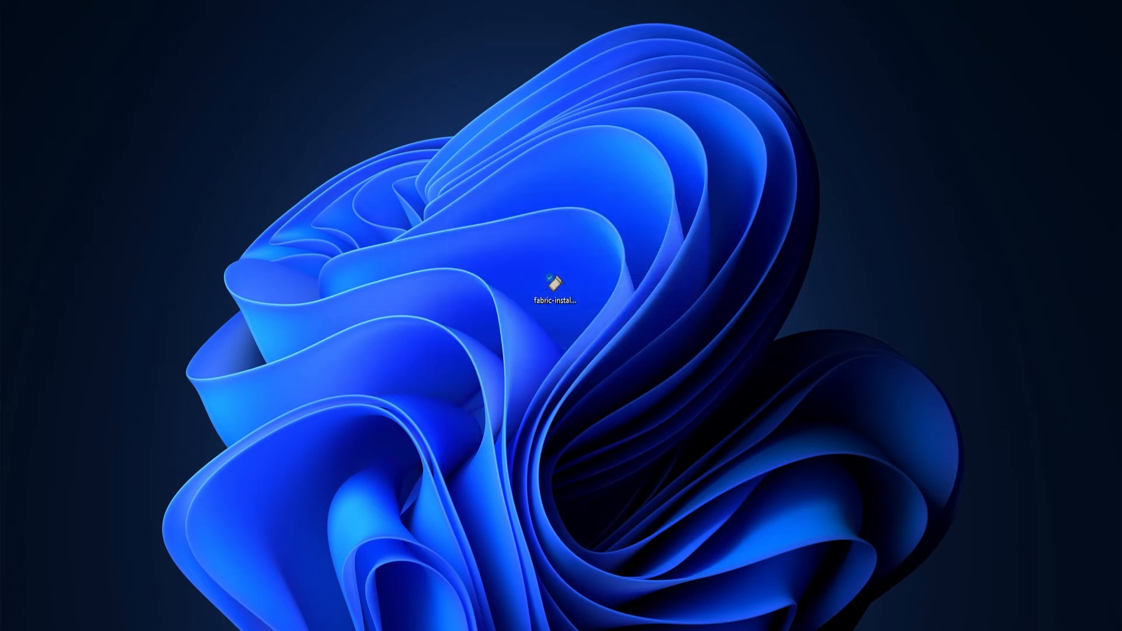
- Open the Minecraft Launcher and check the Java Edition installation list for the fabric-loader-1.19.2 profile
{"action": "double_click", "coordinate": [556, 295]}
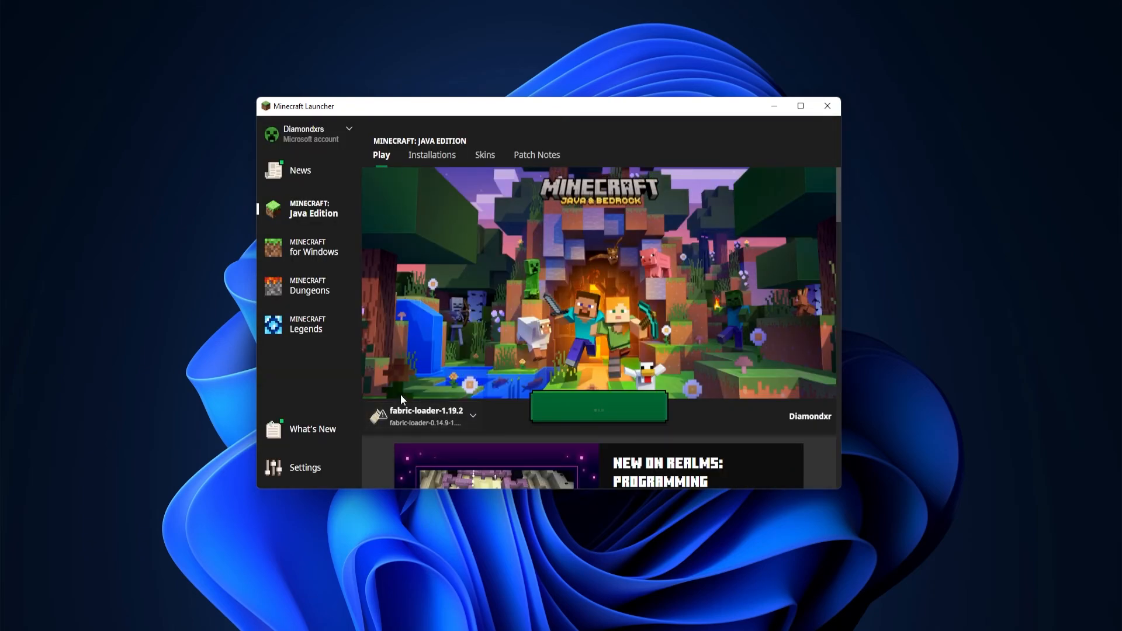
{"action": "left_click", "coordinate": [387, 419]}
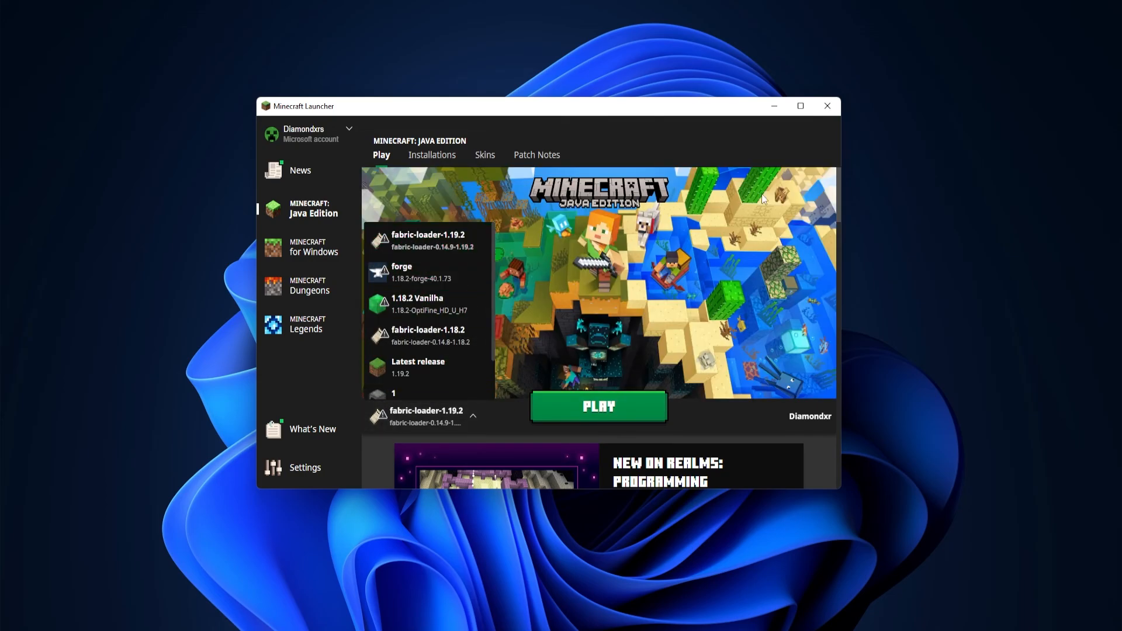
{"action": "left_click", "coordinate": [623, 120]}
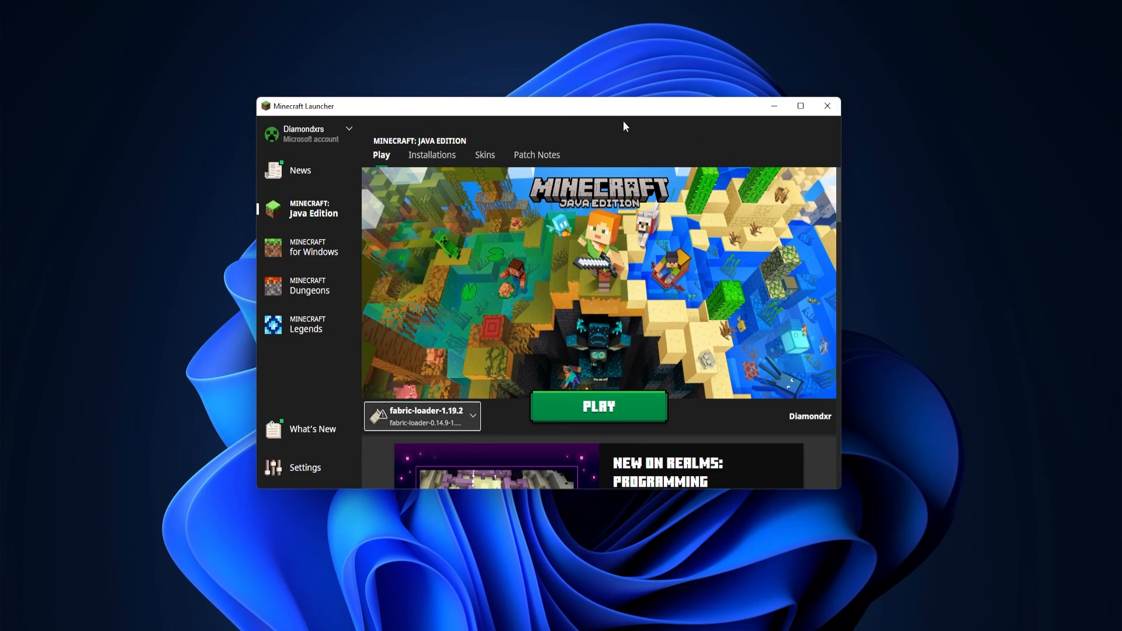